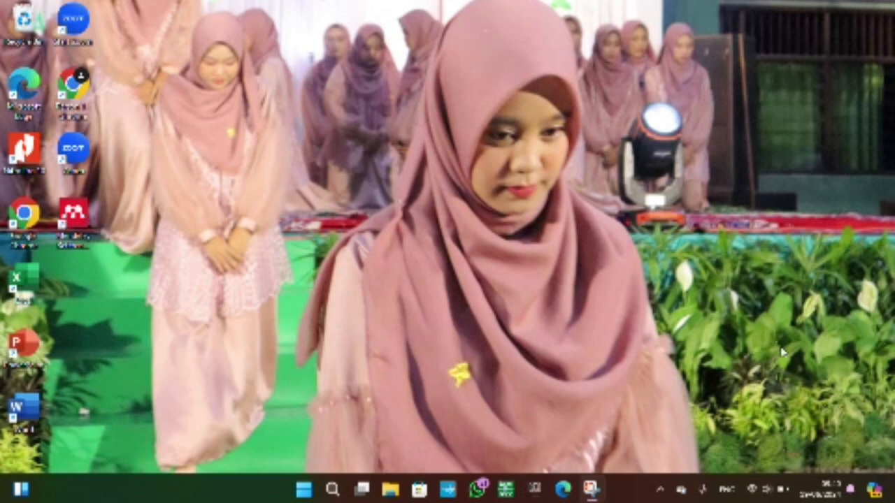
pyautogui.click(755, 492)
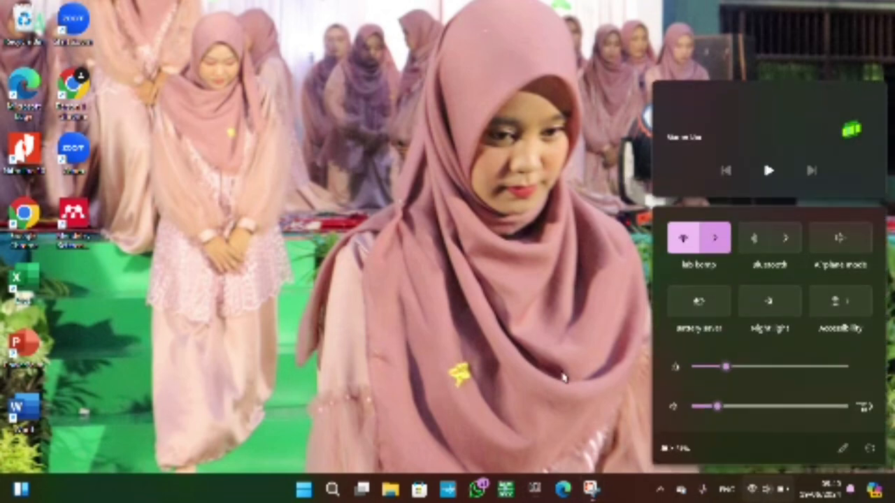
pyautogui.click(563, 377)
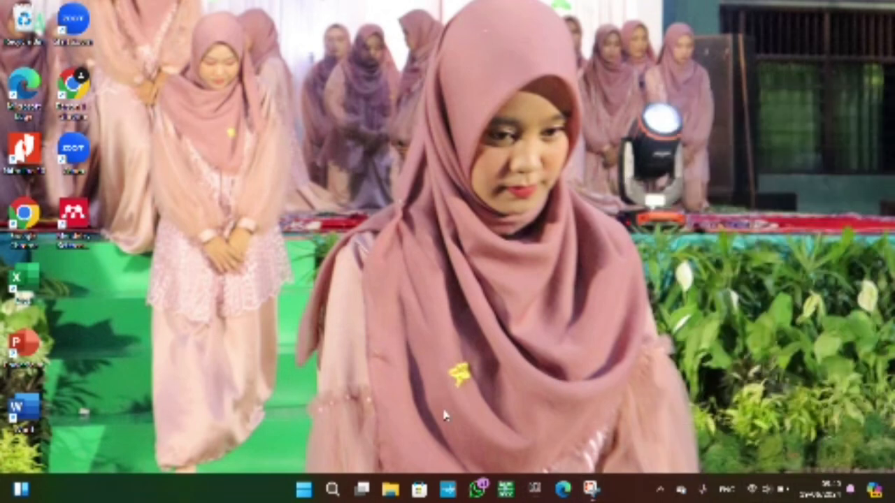
# - Launch Google Chrome and open a browser window with the first profile labelled Work
pyautogui.click(328, 492)
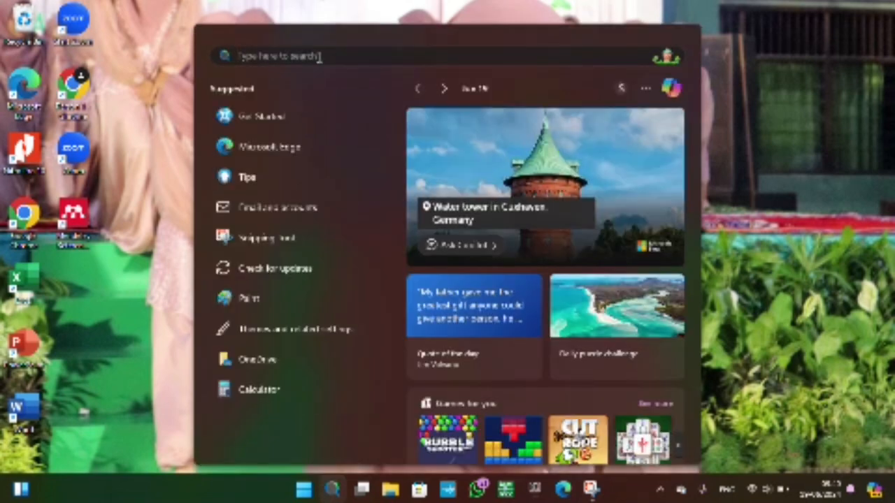
pyautogui.write('google Chrome')
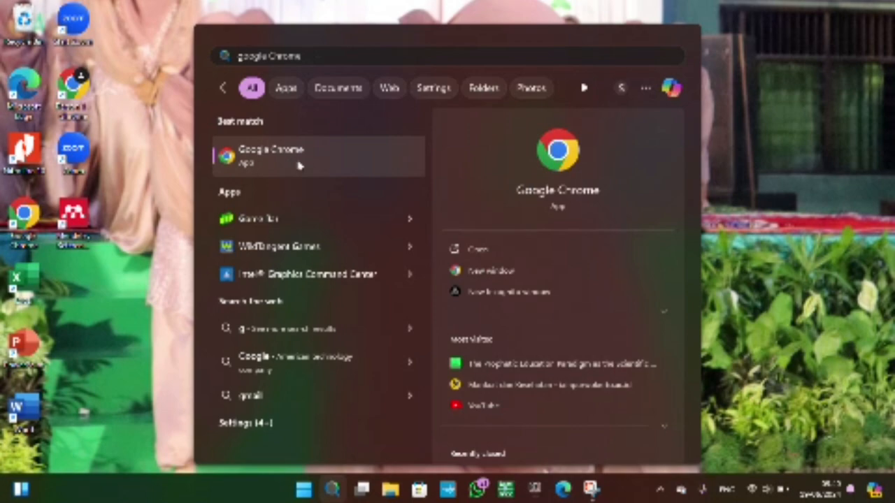
pyautogui.click(300, 162)
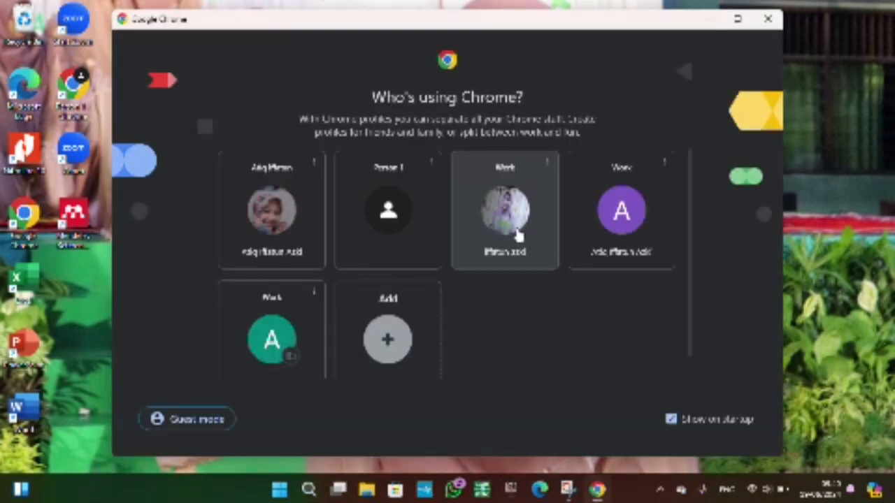
pyautogui.click(493, 232)
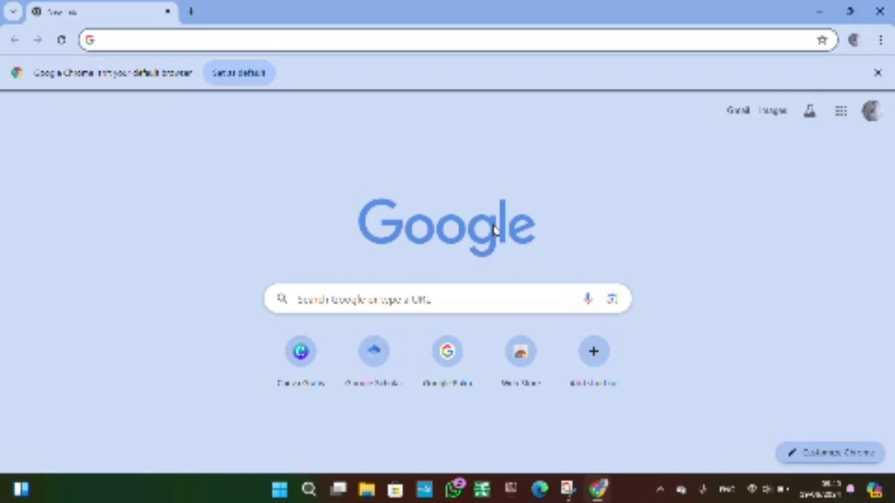
# - Open Google Classroom from the Google apps list
pyautogui.click(841, 119)
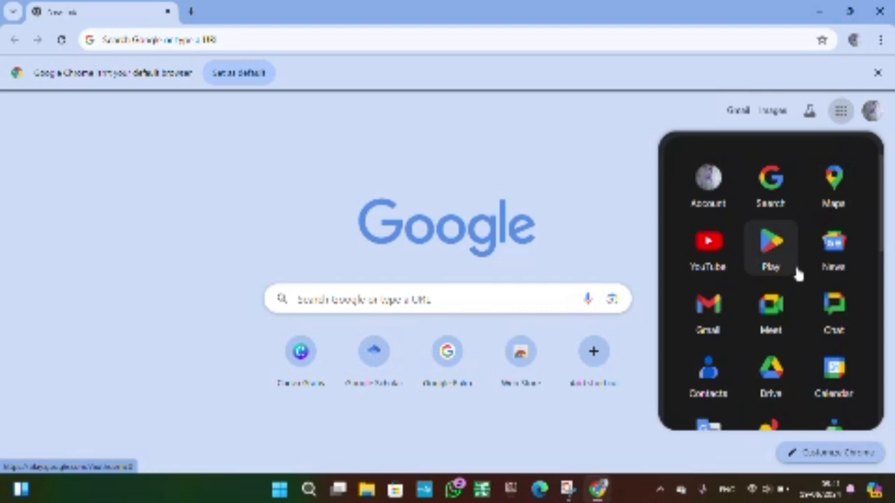
pyautogui.scroll(-1, 829, 316)
pyautogui.scroll(-4, 829, 316)
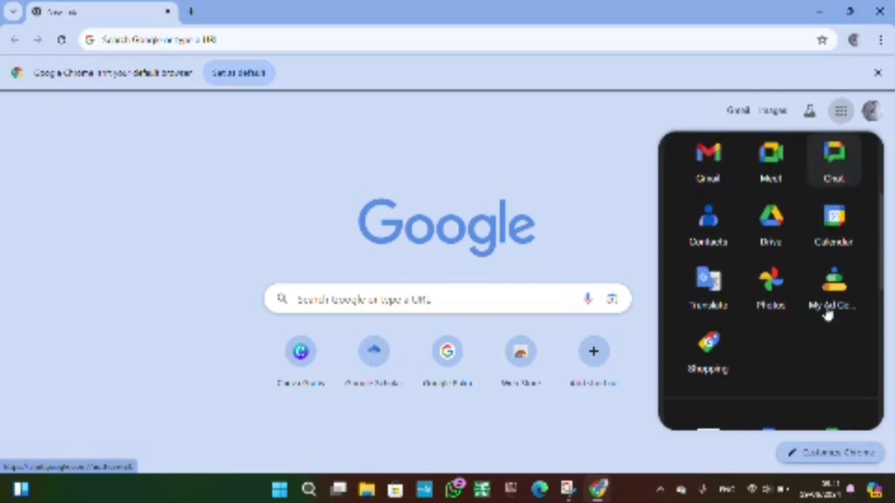
pyautogui.scroll(-5, 829, 316)
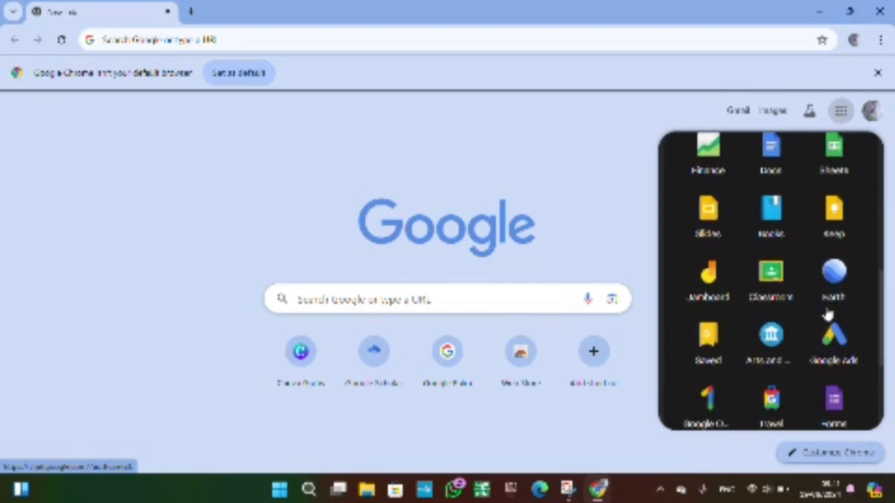
pyautogui.scroll(2, 828, 316)
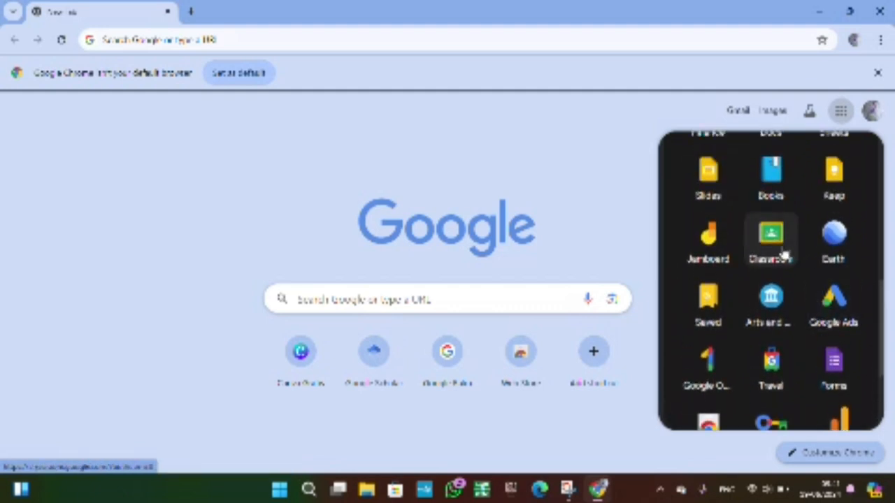
pyautogui.click(785, 257)
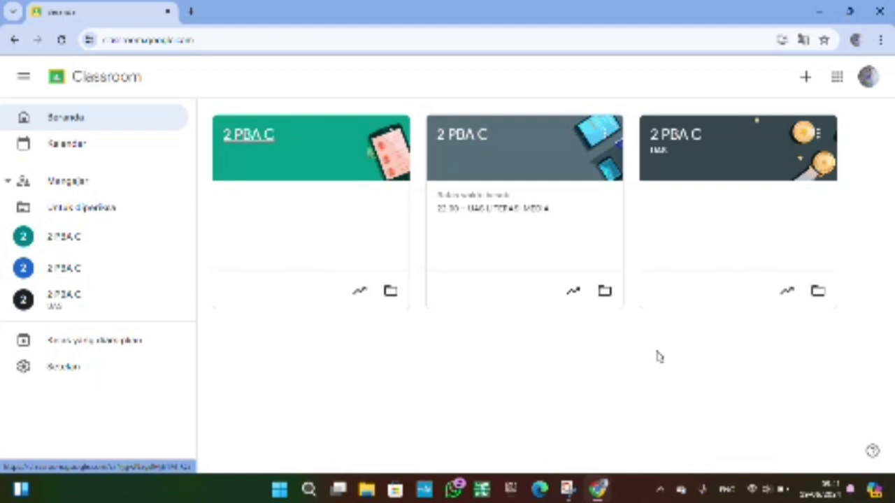
# - Begin creating a new class and accept the notice about not using Classroom at a school with students
pyautogui.click(805, 78)
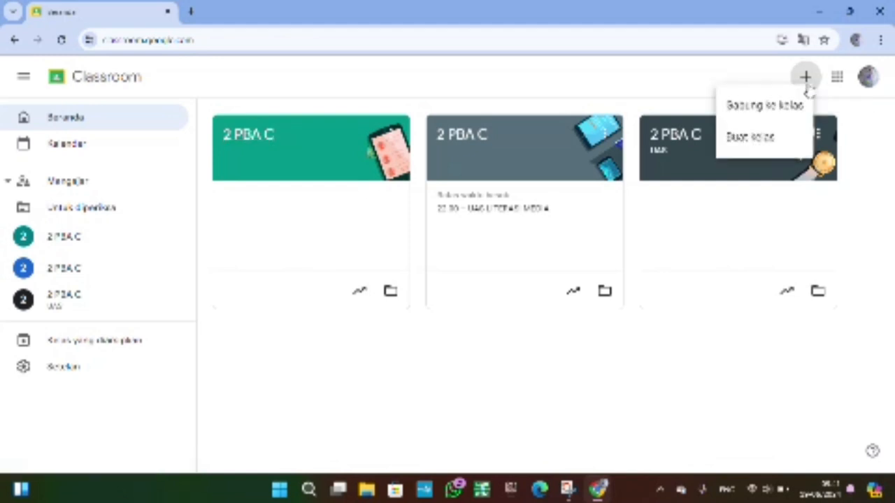
pyautogui.click(764, 150)
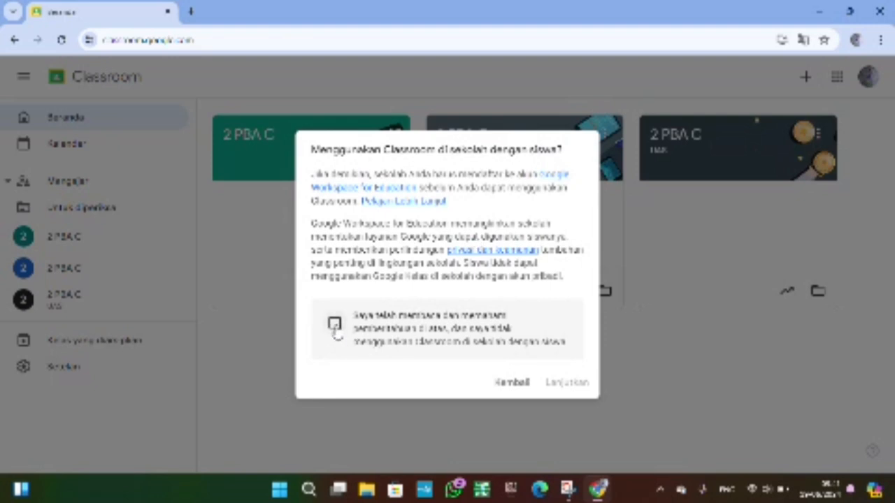
pyautogui.click(335, 325)
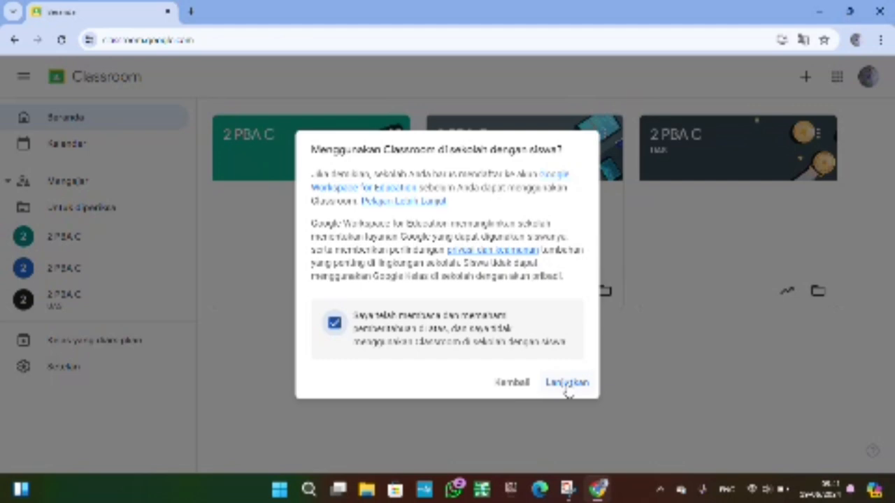
pyautogui.click(567, 390)
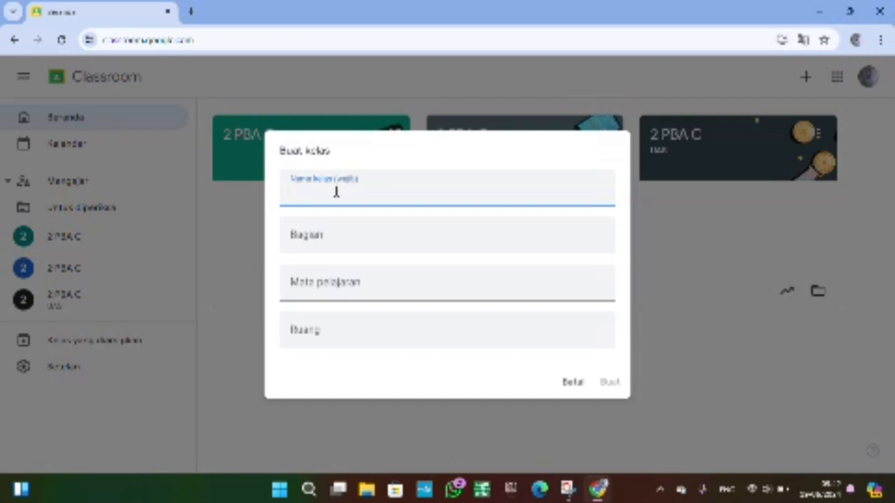
# - Create the class with the name 3 PBA C, the subject FIQIH and the room KELAS A3
pyautogui.write('3 PBA C')
pyautogui.click(309, 284)
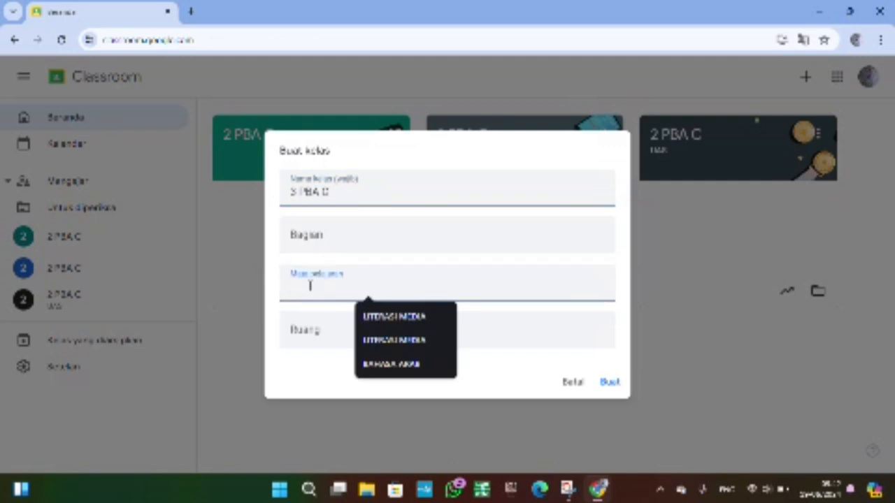
pyautogui.write('HOT')
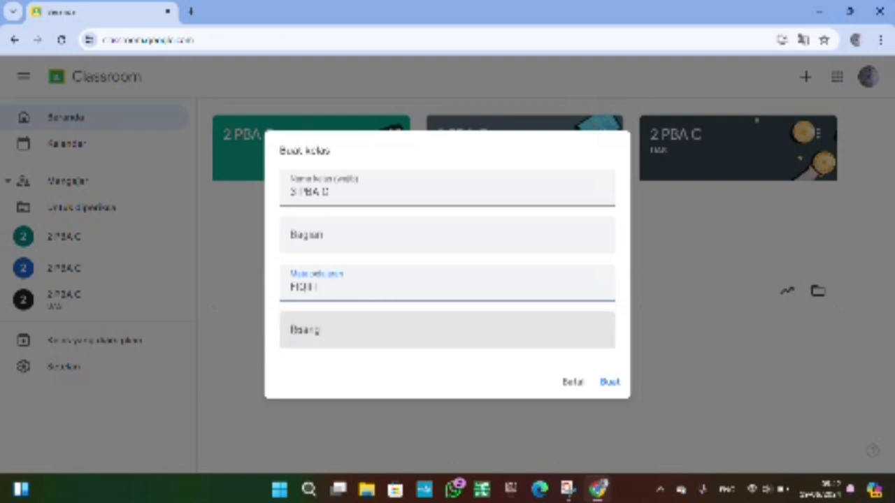
pyautogui.click(297, 335)
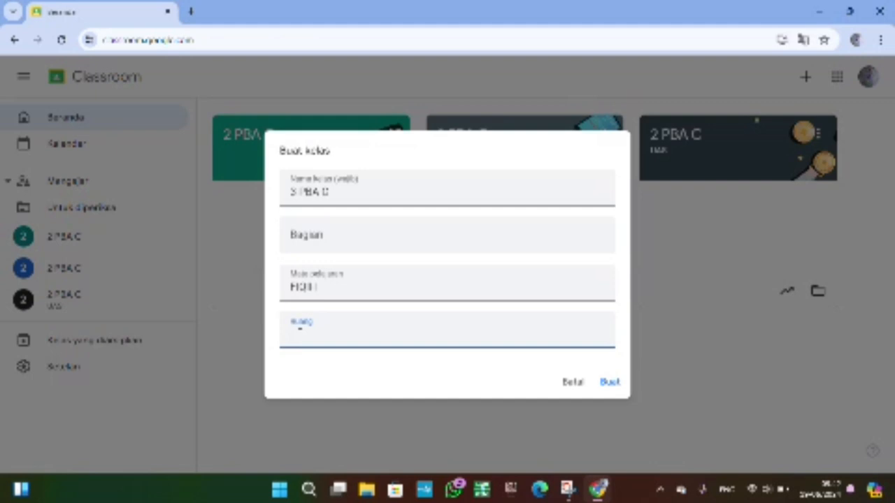
pyautogui.write('KELAS A3')
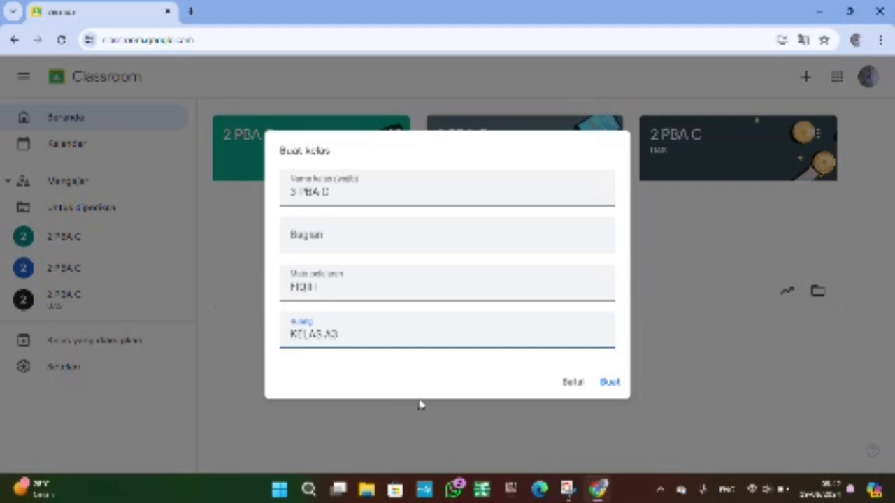
pyautogui.click(609, 386)
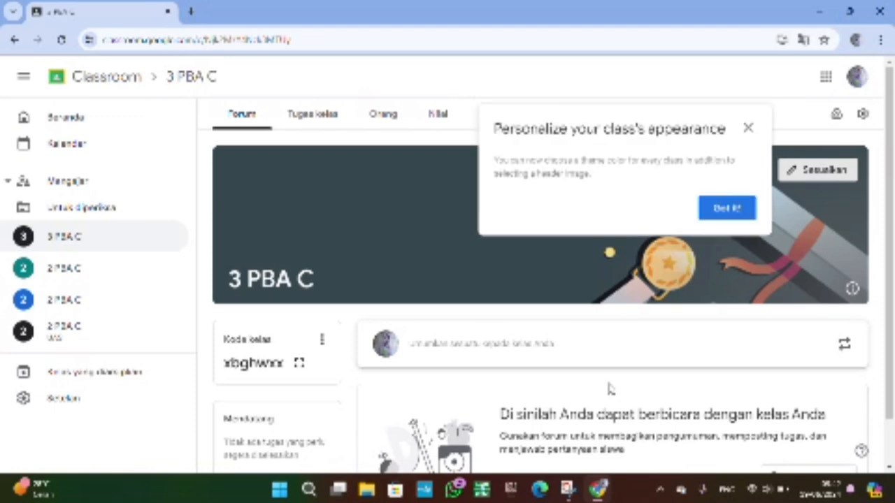
# - Dismiss the tip about personalizing the class's appearance
pyautogui.scroll(-2, 611, 388)
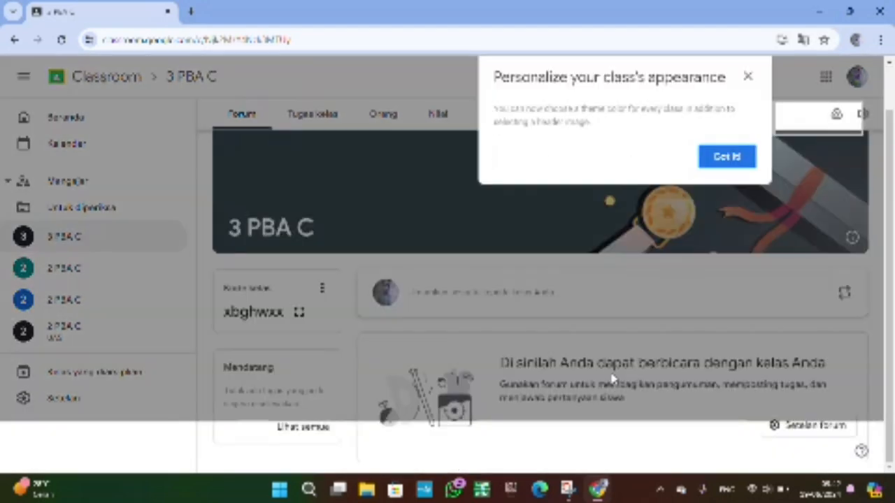
pyautogui.click(731, 159)
pyautogui.scroll(2, 686, 260)
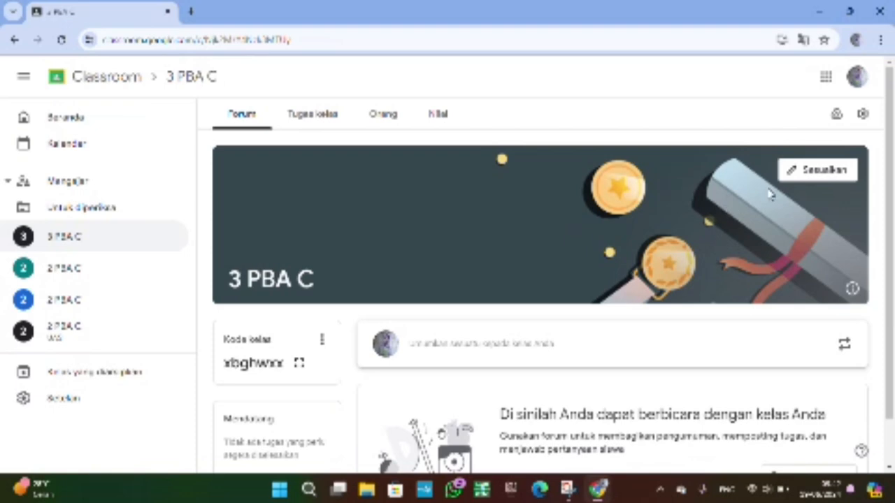
# - Set the class header image to the green theme with open books from the Umum category, after browsing the Lainnya themes
pyautogui.click(805, 175)
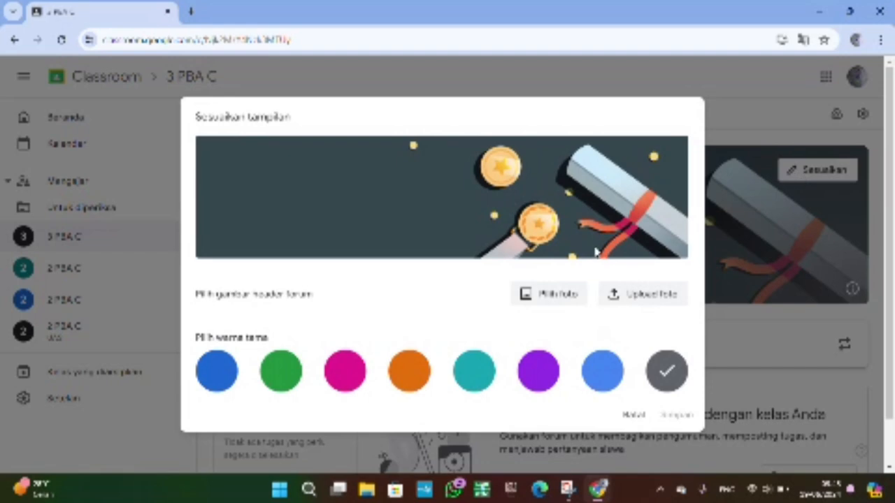
pyautogui.click(549, 295)
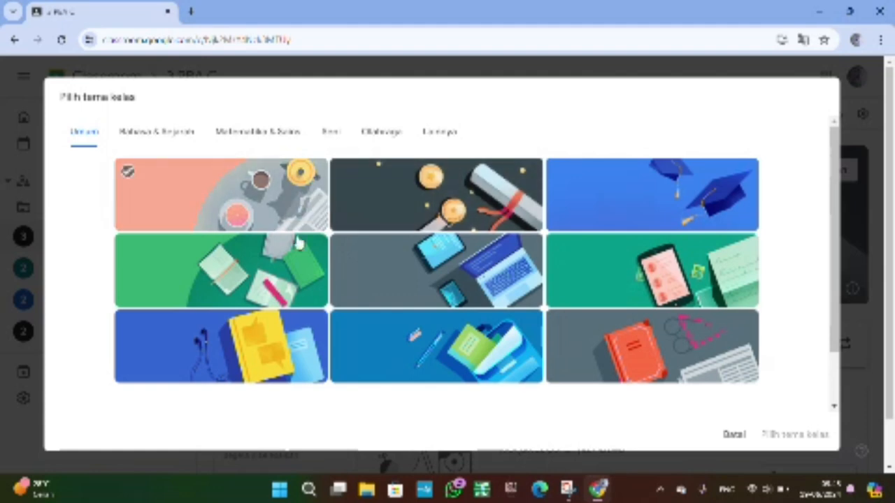
pyautogui.click(290, 290)
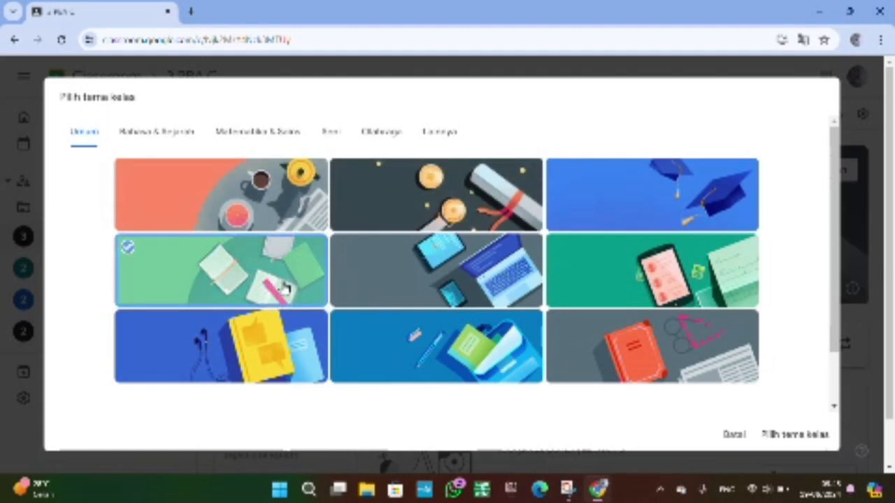
pyautogui.click(443, 137)
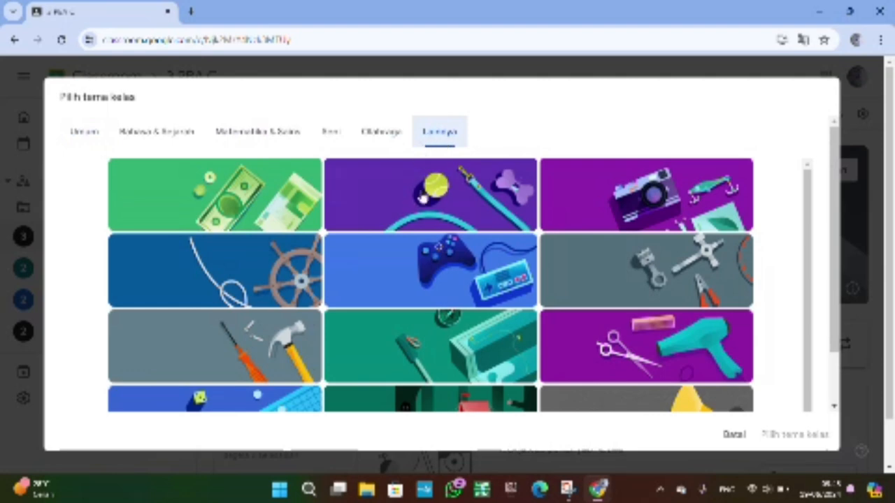
pyautogui.scroll(-2, 428, 246)
pyautogui.scroll(1, 421, 242)
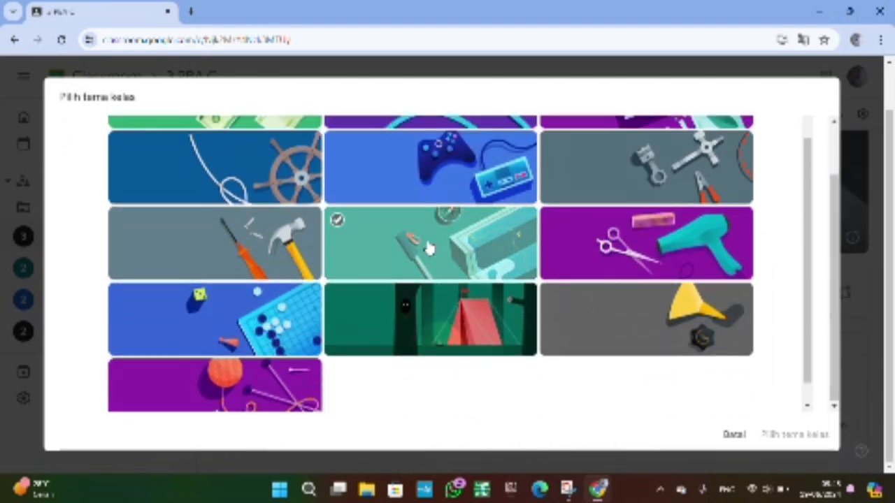
pyautogui.scroll(1, 238, 172)
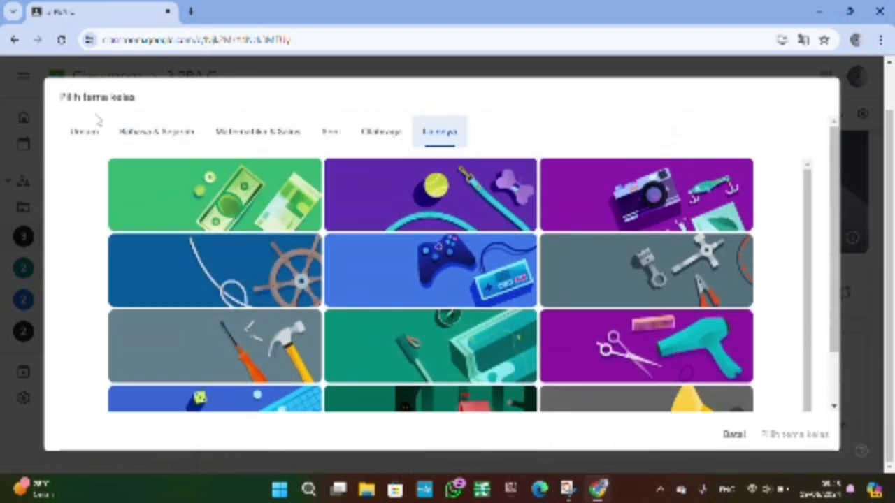
pyautogui.click(86, 133)
pyautogui.click(274, 297)
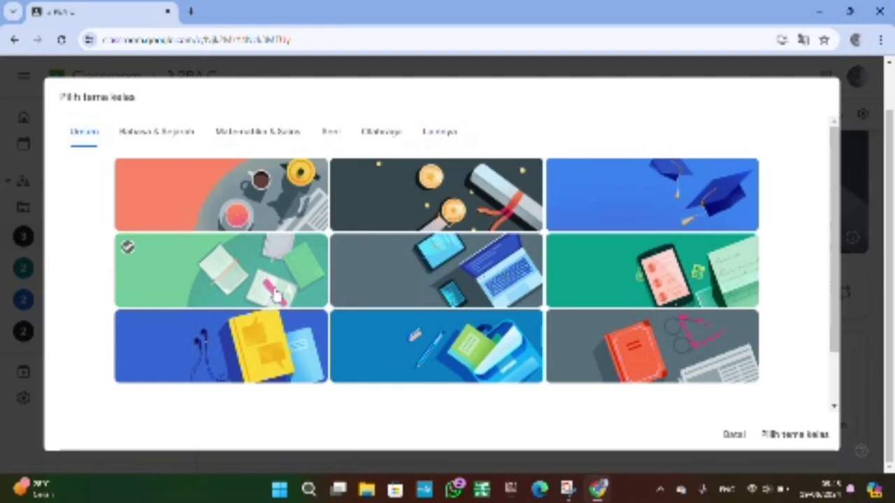
pyautogui.click(292, 297)
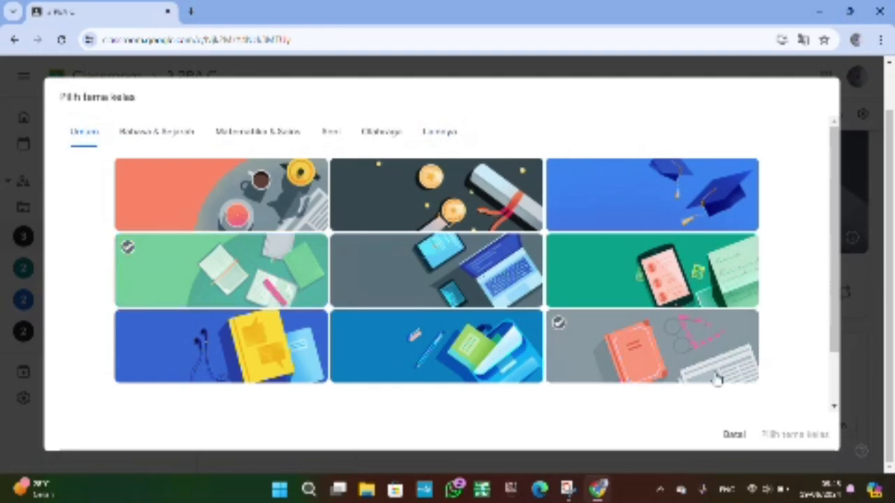
pyautogui.click(253, 282)
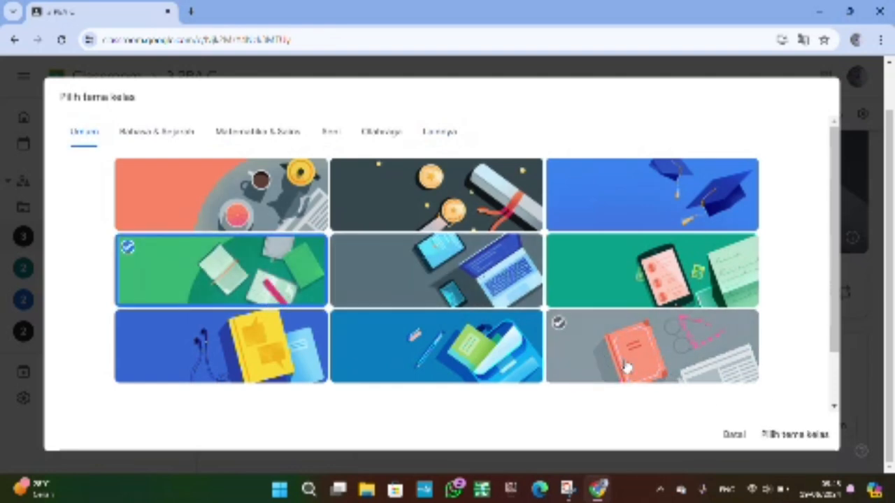
pyautogui.click(777, 435)
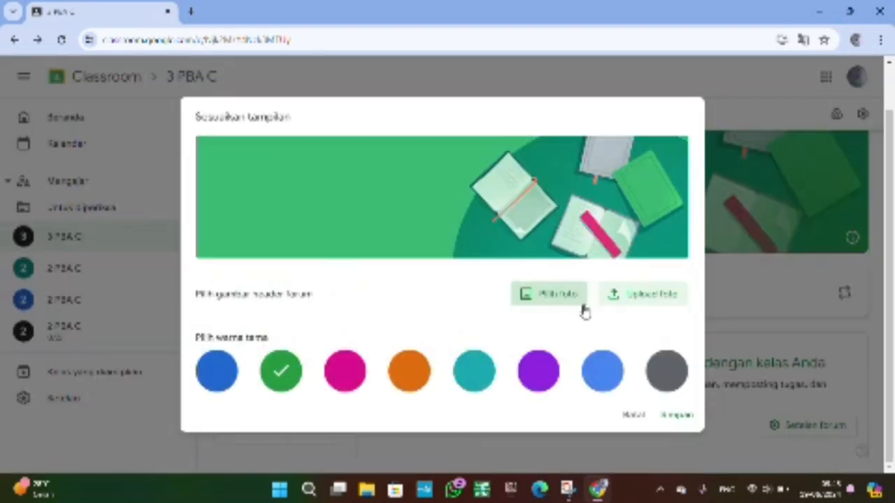
# - Change the class theme color to pink and save the customized appearance
pyautogui.click(343, 371)
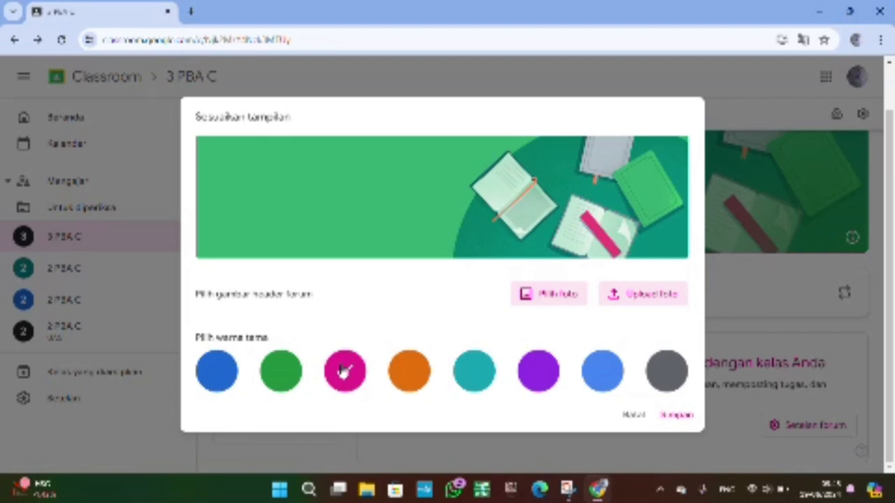
pyautogui.click(678, 415)
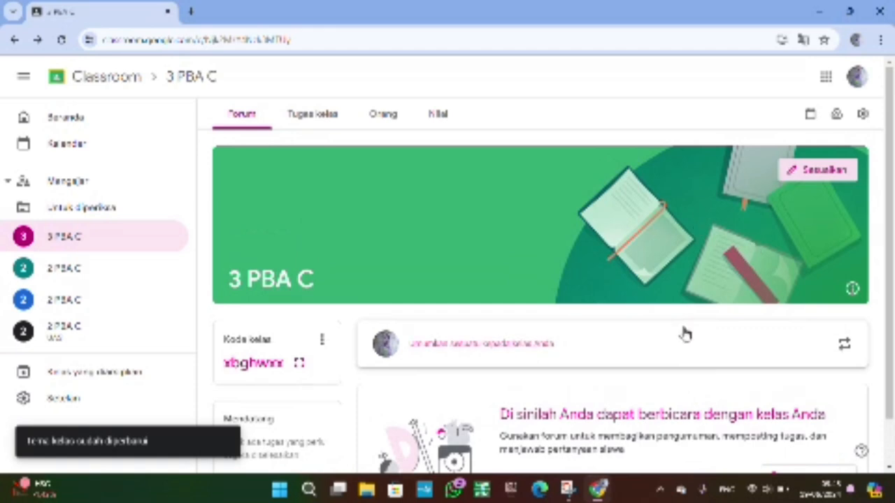
pyautogui.scroll(-1, 683, 334)
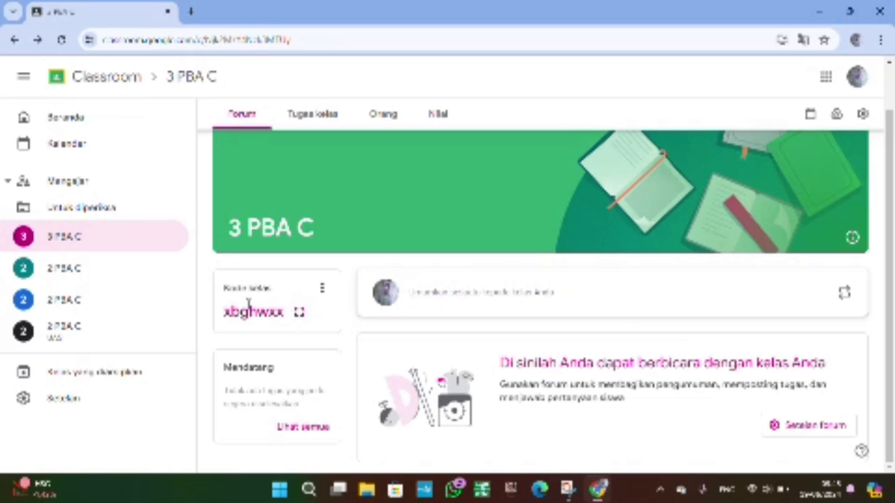
# - Copy the invitation link of the 3 PBA C class from the class code options
pyautogui.click(323, 290)
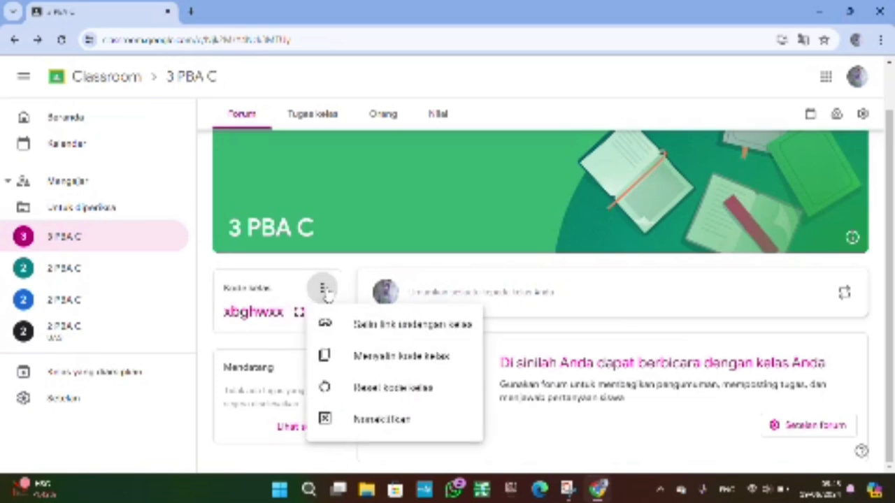
pyautogui.click(375, 326)
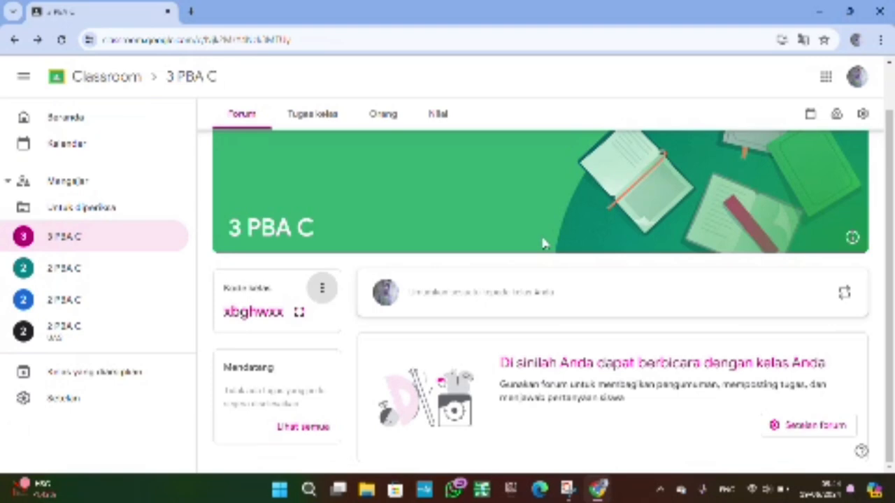
# - Start a new Tugas assignment in the class's Tugas kelas section and title it UTS FIQIH
pyautogui.click(311, 122)
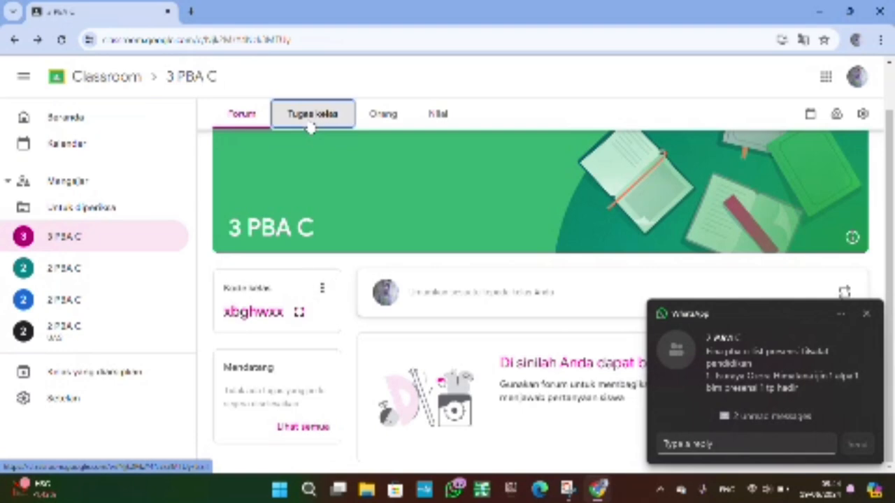
pyautogui.click(865, 314)
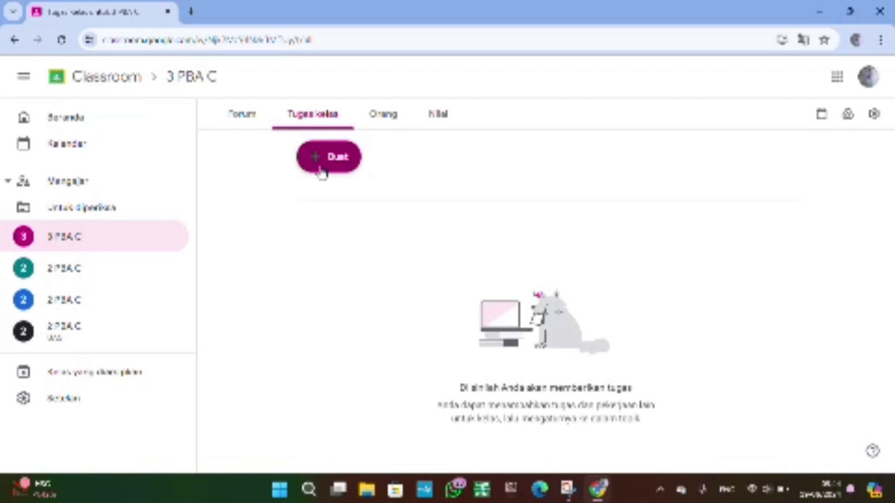
pyautogui.click(321, 168)
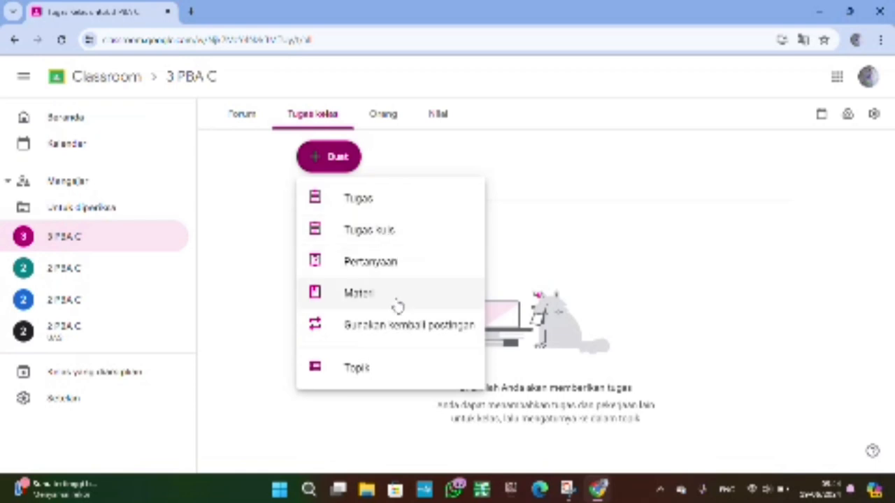
pyautogui.click(432, 210)
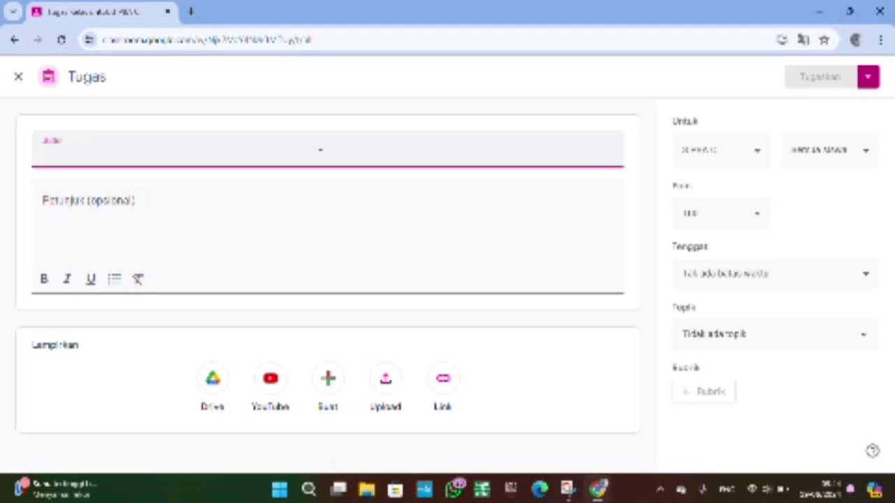
pyautogui.write('UTS FIQIH')
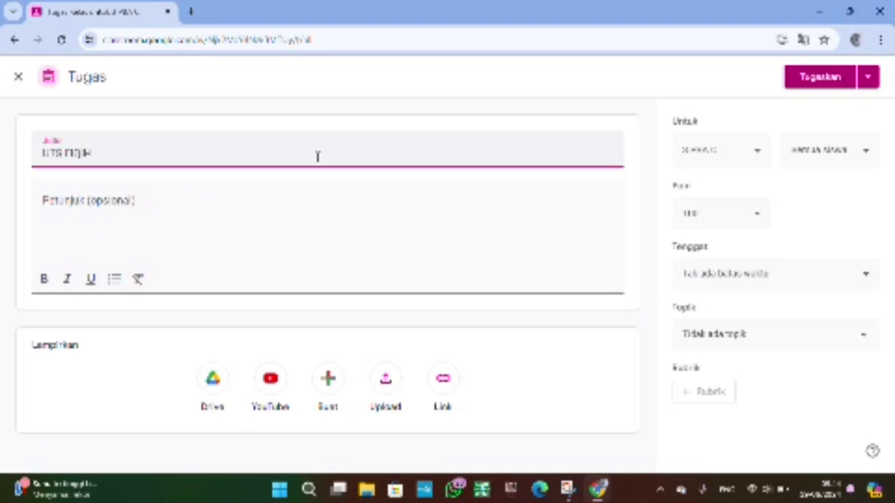
# - Enter the assignment instructions "Jawablah pertanyaan-pertanyaan yang sudah saya kirimkan. Kerjakan dengan teliti dan jujur"
pyautogui.click(272, 200)
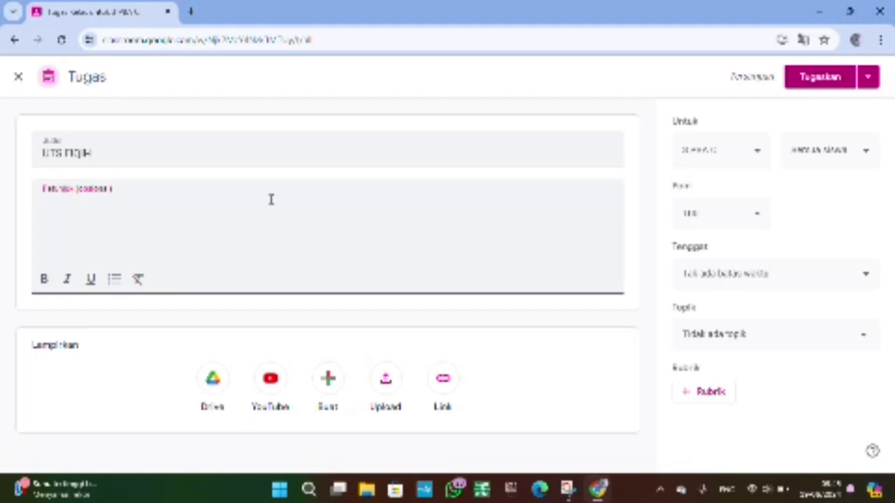
pyautogui.write('Jawab')
pyautogui.press('BackSpace')
pyautogui.press('BackSpace')
pyautogui.press('BackSpace')
pyautogui.write('awablah pert')
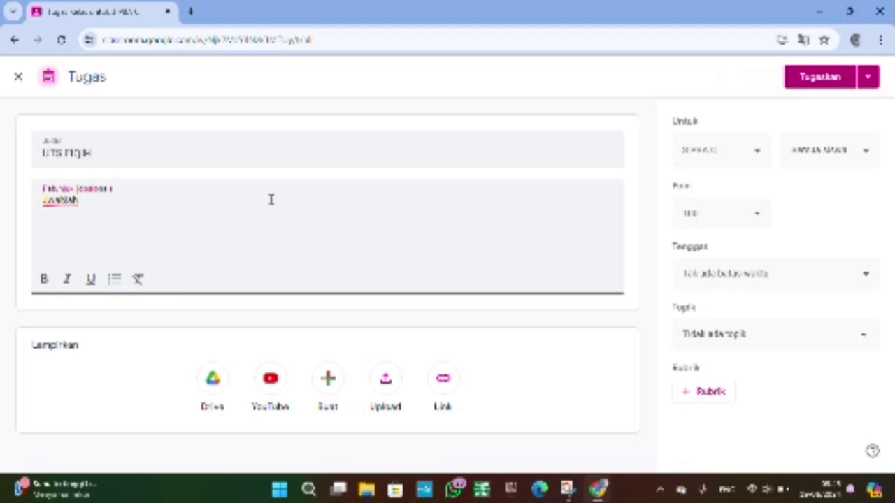
pyautogui.write('a')
pyautogui.press('BackSpace')
pyautogui.press('BackSpace')
pyautogui.press('BackSpace')
pyautogui.press('BackSpace')
pyautogui.press('BackSpace')
pyautogui.press('BackSpace')
pyautogui.press('BackSpace')
pyautogui.press('BackSpace')
pyautogui.press('BackSpace')
pyautogui.press('BackSpace')
pyautogui.press('BackSpace')
pyautogui.press('BackSpace')
pyautogui.write('awablah pe')
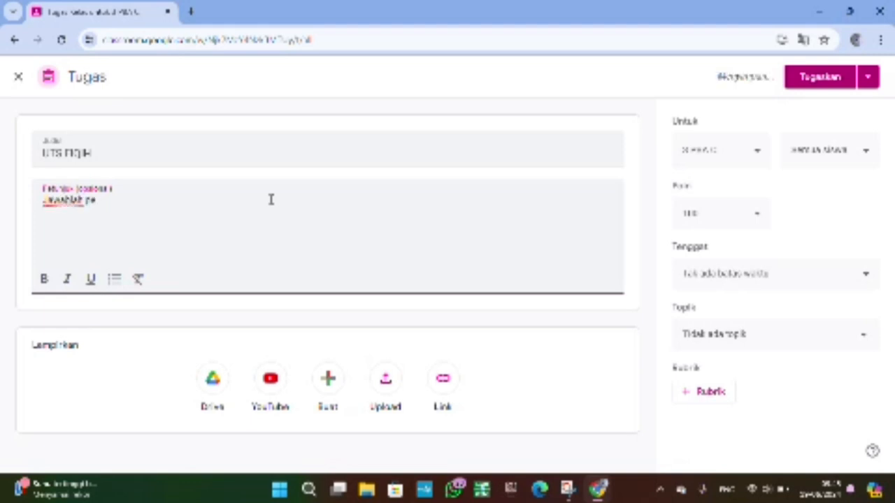
pyautogui.write('rtanyaan')
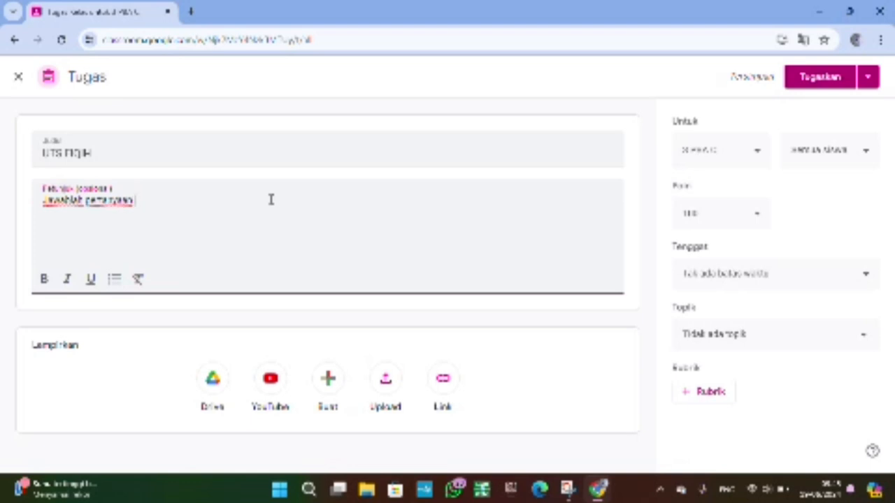
pyautogui.write(' berikut dengan sa')
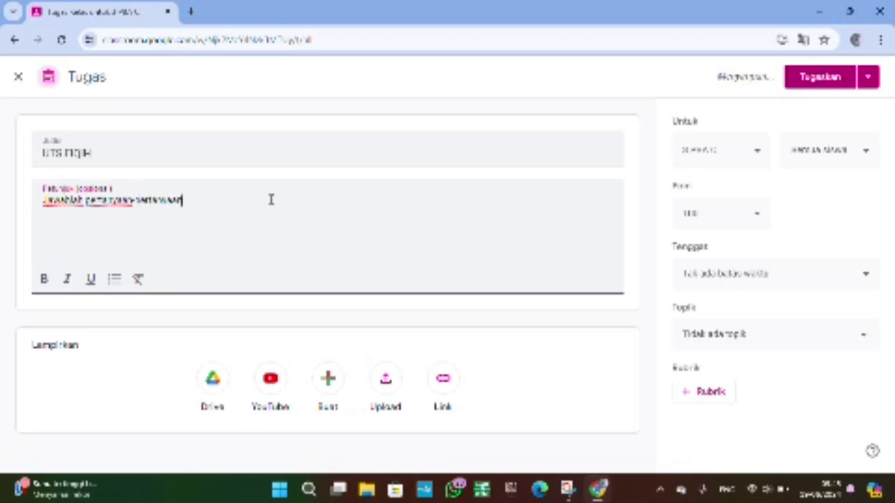
pyautogui.write('ng dib')
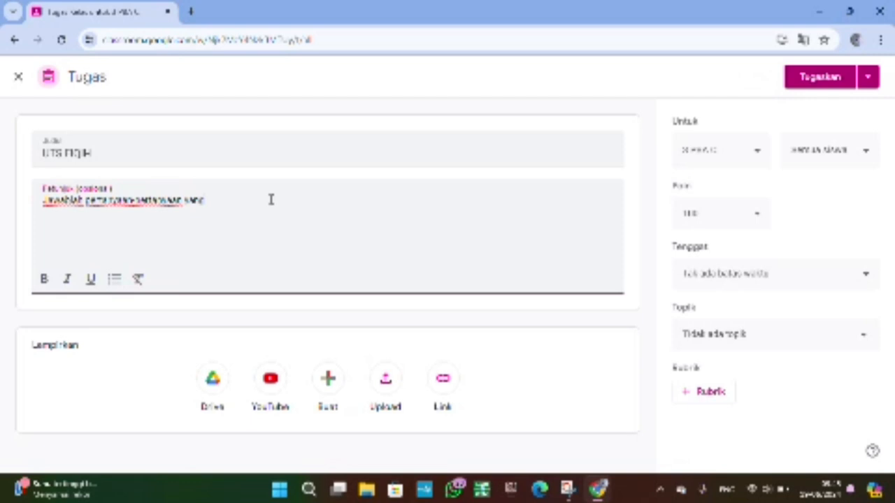
pyautogui.press('BackSpace')
pyautogui.press('BackSpace')
pyautogui.press('BackSpace')
pyautogui.write('sudah saya kirim')
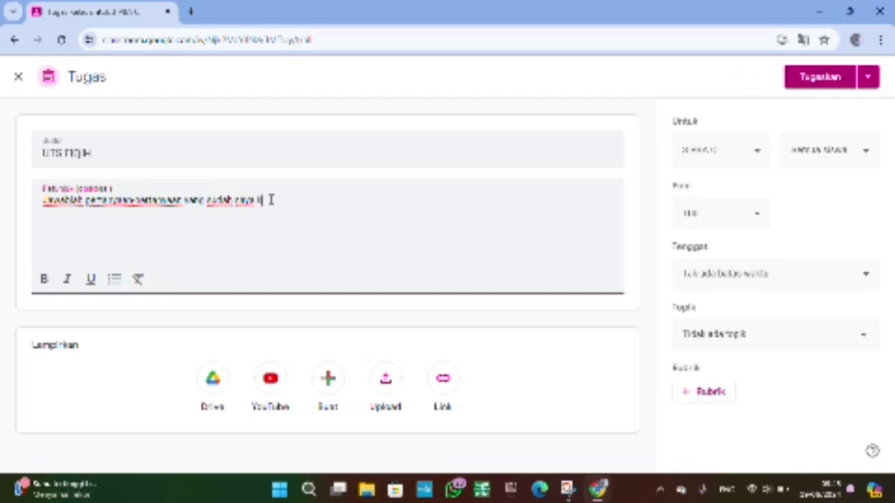
pyautogui.write('kan. Kerjak')
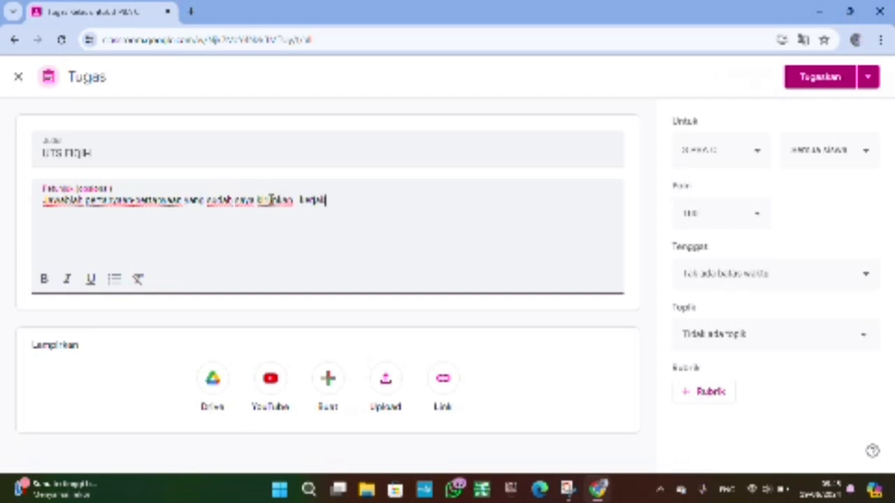
pyautogui.write('an deng')
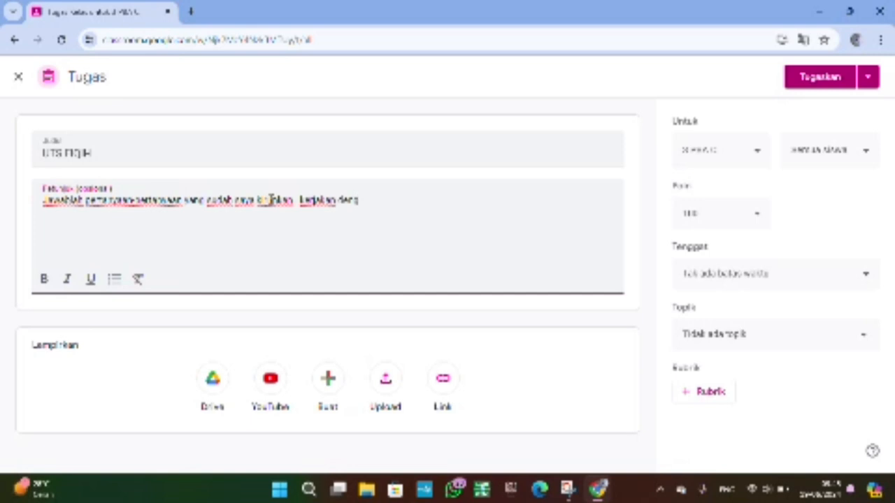
pyautogui.write('an teliti!')
pyautogui.write('an jujur')
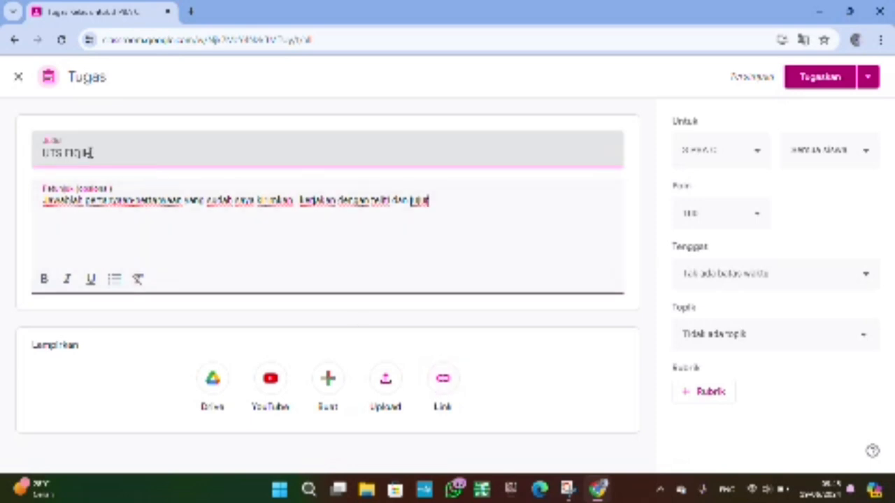
pyautogui.click(90, 152)
pyautogui.click(94, 155)
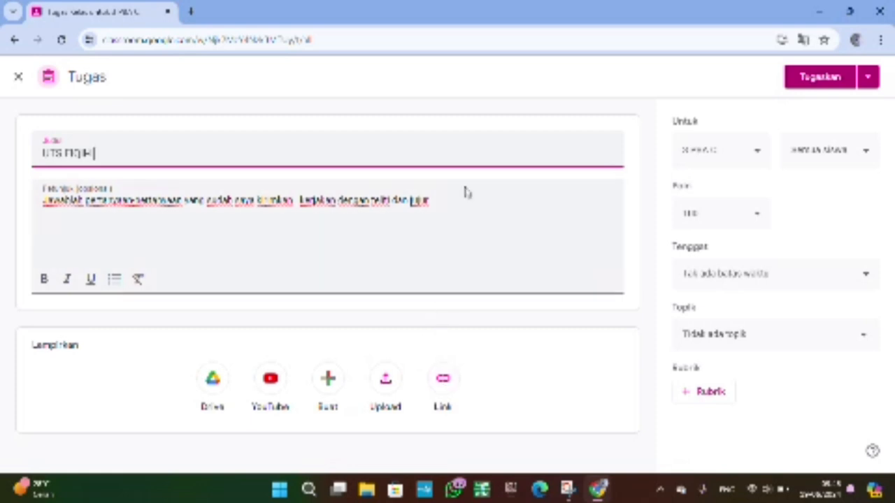
pyautogui.click(444, 210)
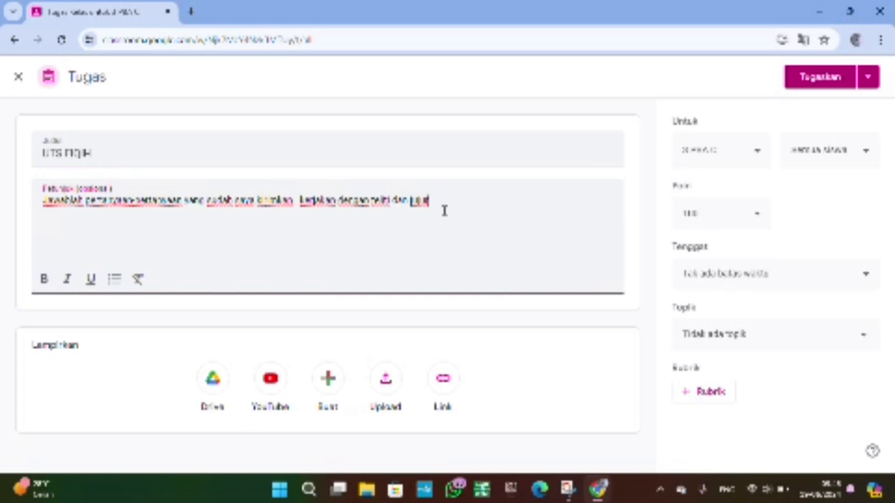
pyautogui.click(443, 381)
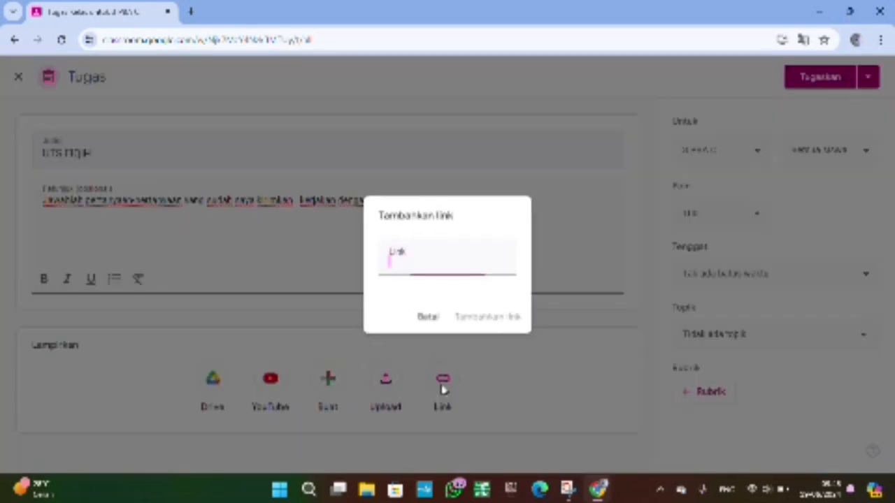
pyautogui.click(427, 317)
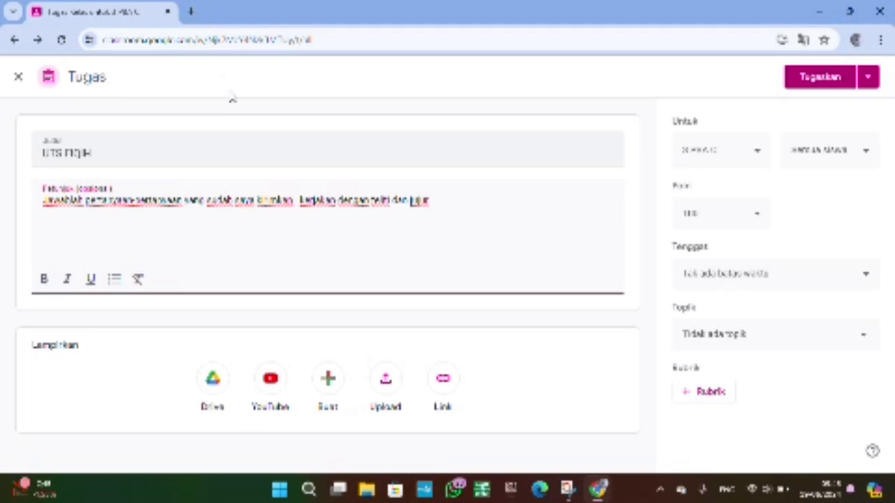
# - Open Google Drive in a new browser tab
pyautogui.click(190, 12)
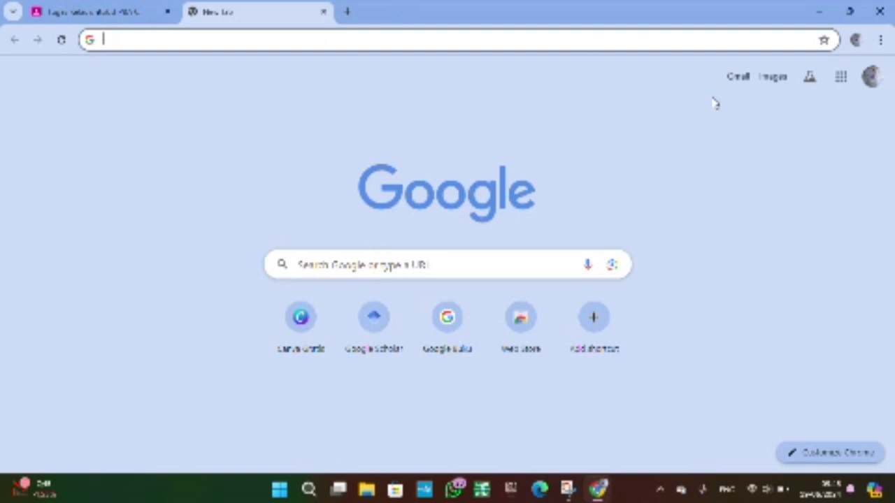
pyautogui.click(848, 82)
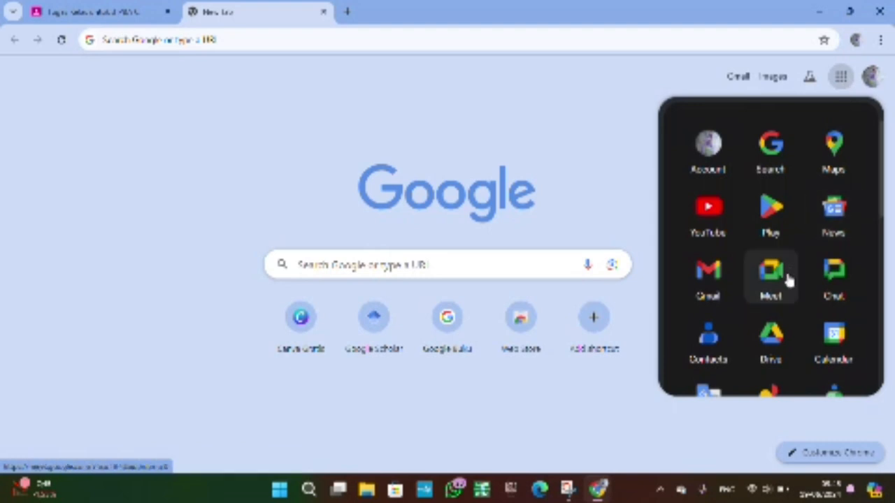
pyautogui.click(782, 353)
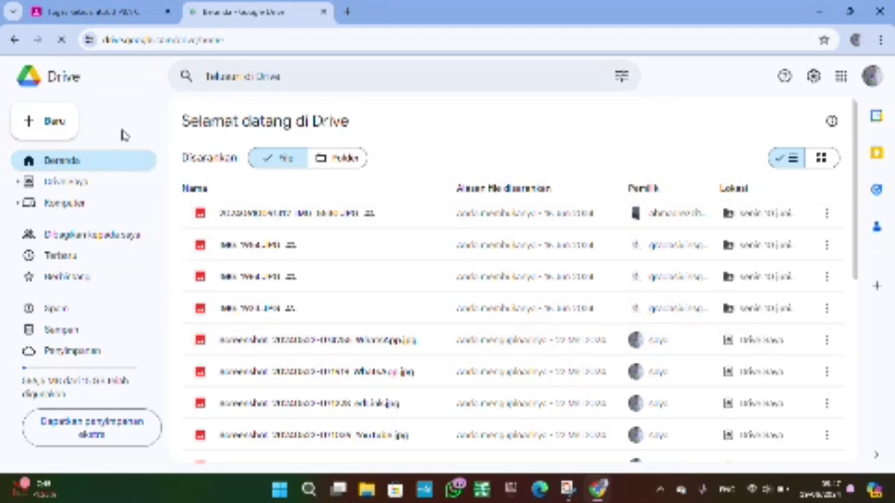
# - Create a new blank Google Formulir from Drive, dismissing the message notifications
pyautogui.click(56, 125)
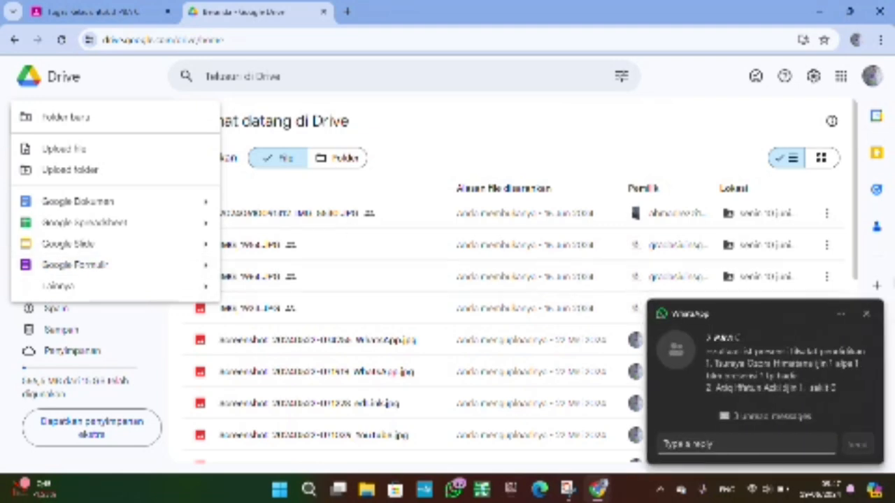
pyautogui.click(866, 316)
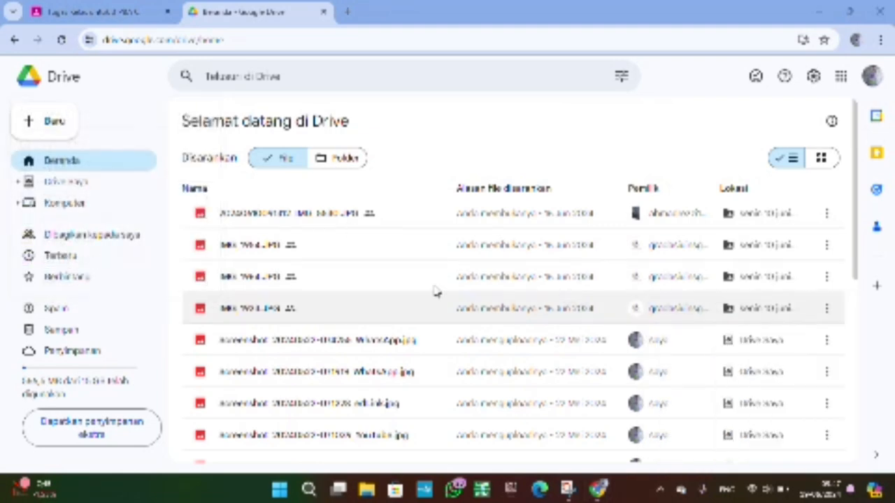
pyautogui.click(44, 130)
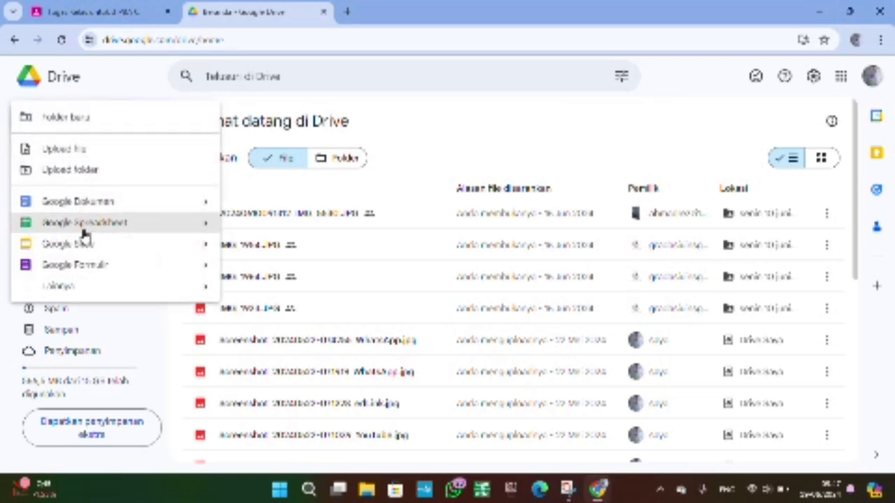
pyautogui.click(86, 270)
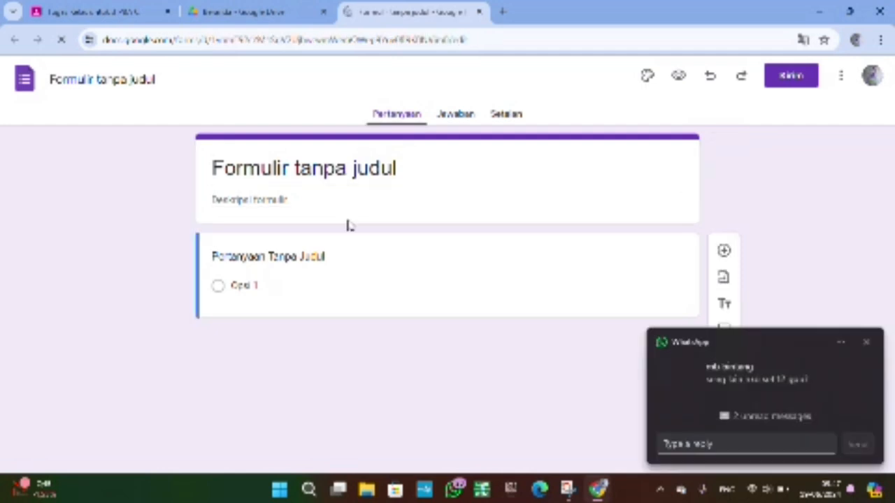
pyautogui.click(867, 344)
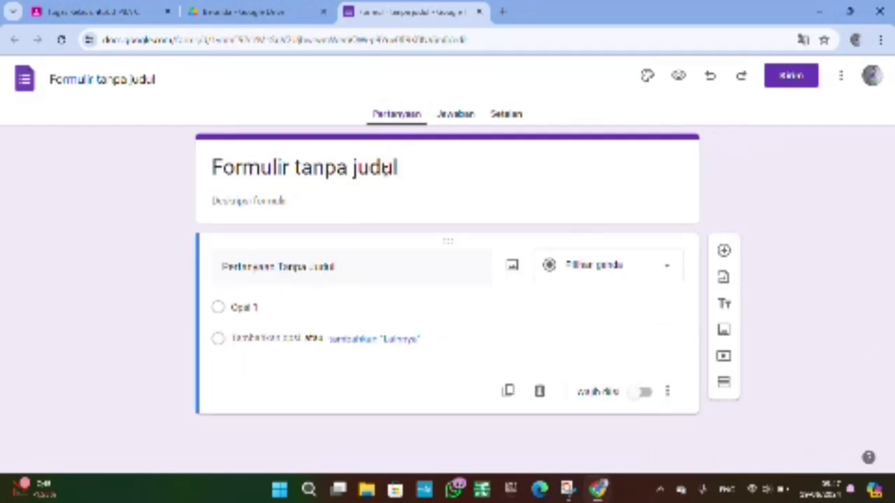
# - Replace the form's default title with "soal uts fiqih"
pyautogui.click(399, 168)
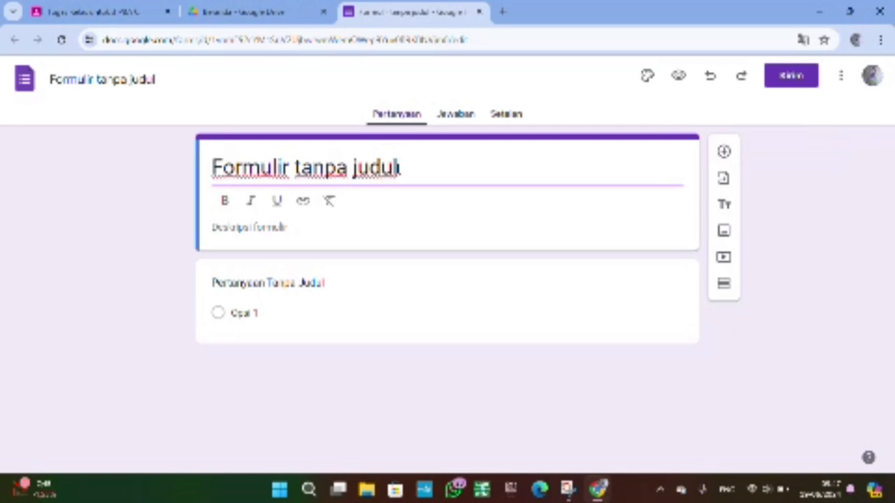
pyautogui.press('BackSpace')
pyautogui.press('BackSpace')
pyautogui.press('BackSpace')
pyautogui.press('BackSpace')
pyautogui.press('BackSpace')
pyautogui.press('BackSpace')
pyautogui.press('BackSpace')
pyautogui.press('BackSpace')
pyautogui.press('BackSpace')
pyautogui.press('BackSpace')
pyautogui.press('BackSpace')
pyautogui.press('BackSpace')
pyautogui.press('BackSpace')
pyautogui.press('BackSpace')
pyautogui.press('BackSpace')
pyautogui.press('BackSpace')
pyautogui.press('BackSpace')
pyautogui.press('BackSpace')
pyautogui.press('BackSpace')
pyautogui.press('BackSpace')
pyautogui.press('BackSpace')
pyautogui.press('BackSpace')
pyautogui.press('BackSpace')
pyautogui.write('soa')
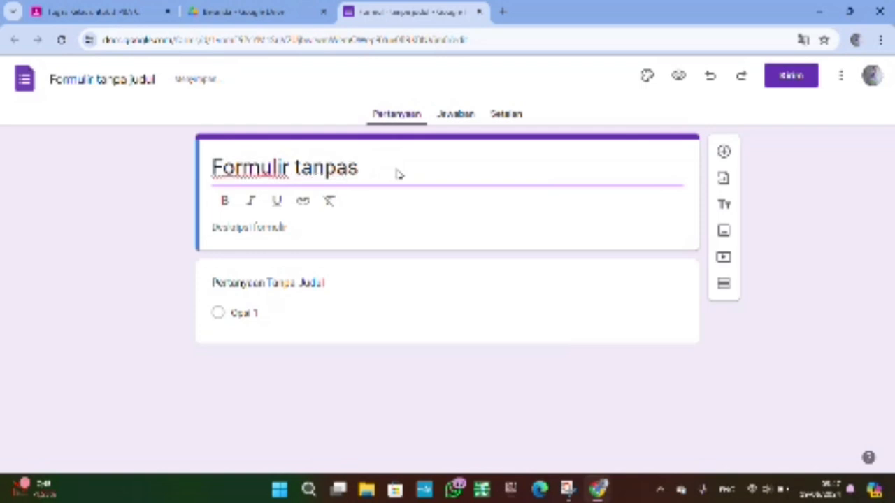
pyautogui.press('BackSpace')
pyautogui.press('BackSpace')
pyautogui.press('BackSpace')
pyautogui.press('BackSpace')
pyautogui.press('BackSpace')
pyautogui.press('BackSpace')
pyautogui.press('BackSpace')
pyautogui.press('BackSpace')
pyautogui.press('BackSpace')
pyautogui.press('BackSpace')
pyautogui.press('BackSpace')
pyautogui.press('BackSpace')
pyautogui.press('BackSpace')
pyautogui.press('BackSpace')
pyautogui.press('BackSpace')
pyautogui.press('BackSpace')
pyautogui.press('BackSpace')
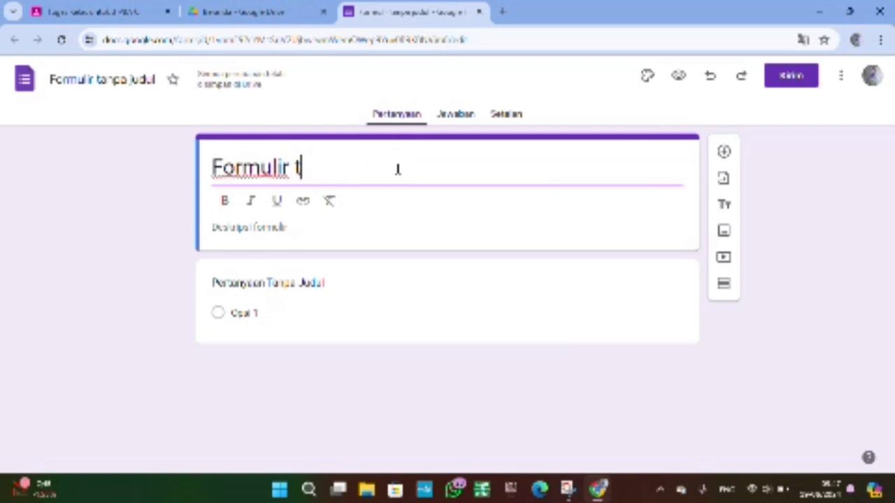
pyautogui.write('soal')
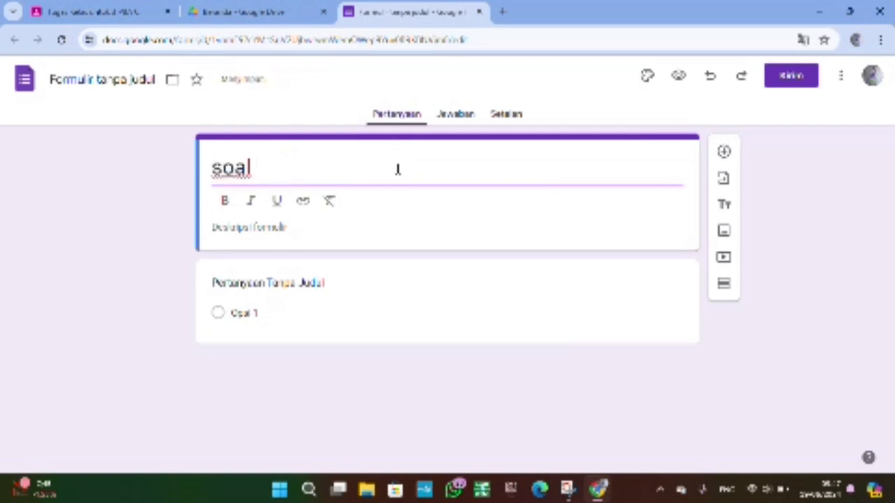
pyautogui.write(' uts fiqih')
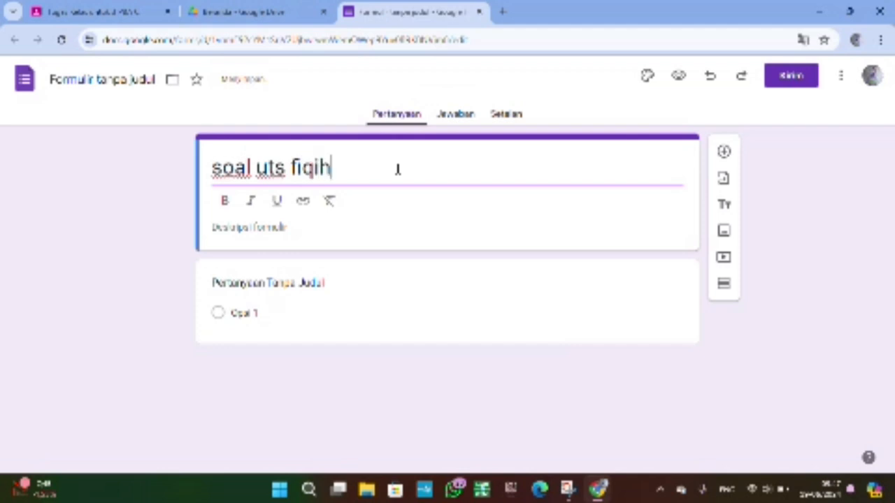
# - Change "uts" to uppercase "UTS" in the form title
pyautogui.doubleClick(274, 169)
pyautogui.press('BackSpace')
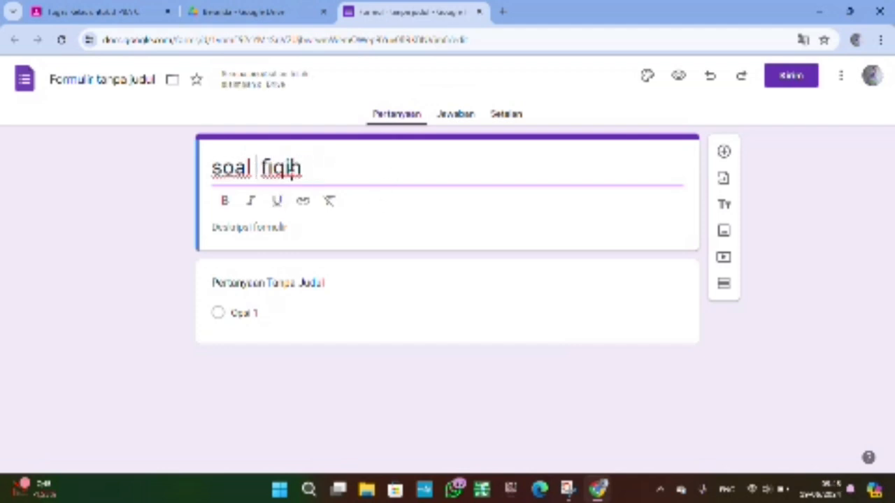
pyautogui.write('UTS')
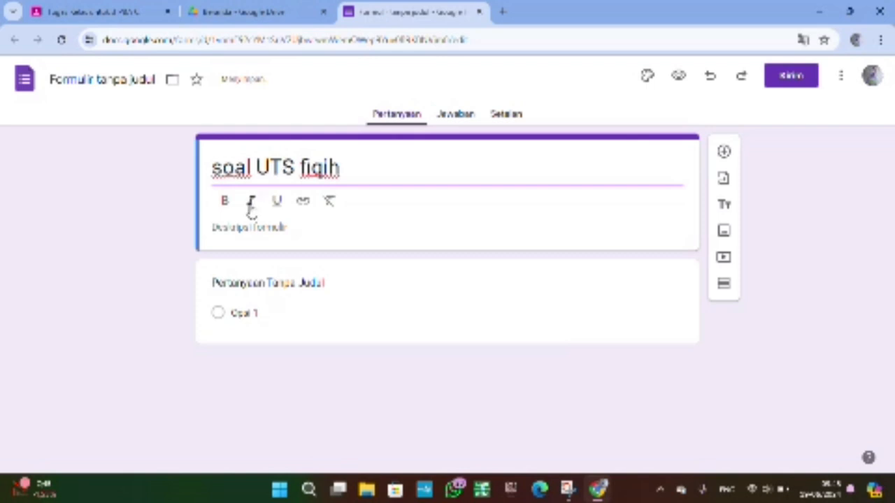
# - Enter the form description "JAWABLAH DENGAN JUJUR DAN BENAR"
pyautogui.click(249, 232)
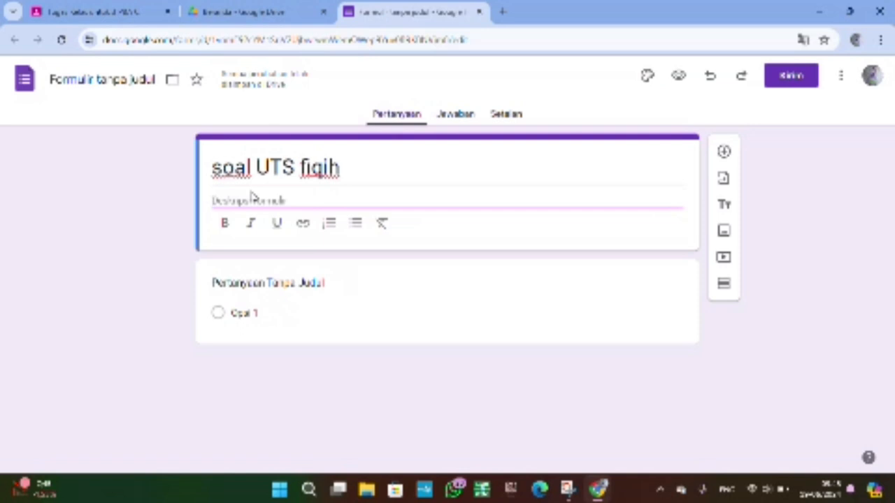
pyautogui.write('JAWAB')
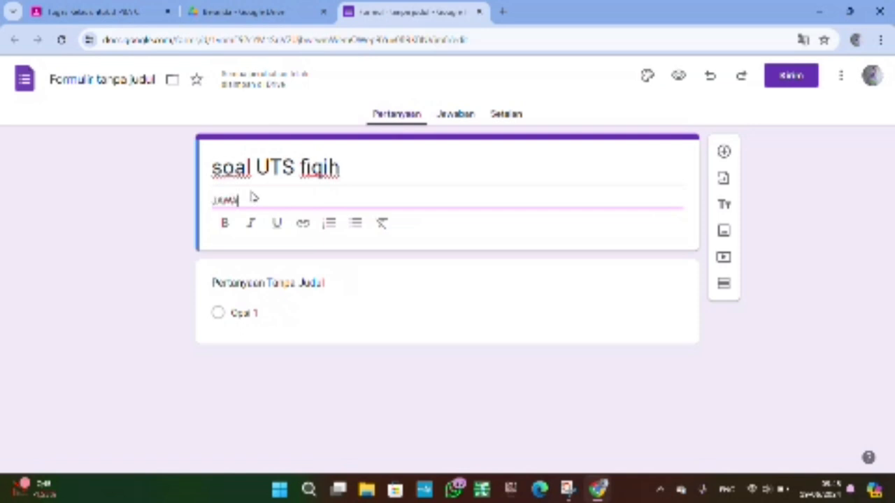
pyautogui.write('LAH DENGAN J')
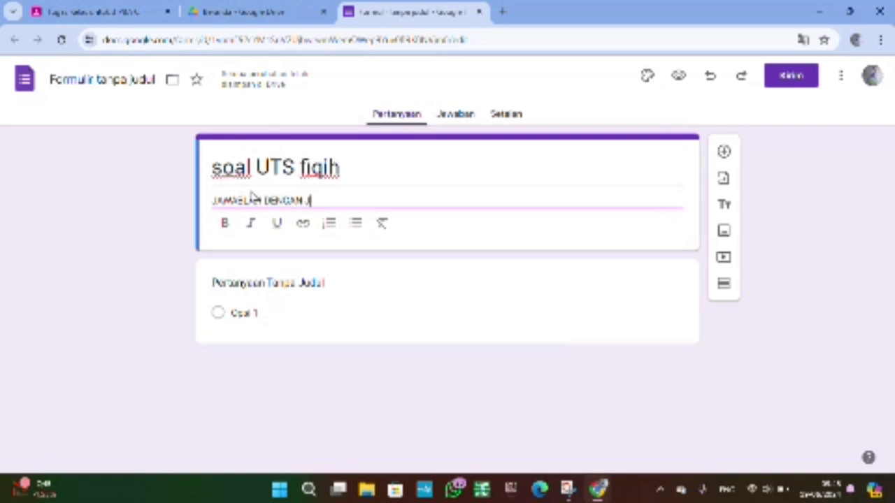
pyautogui.write('UJUR!!AN BENAR')
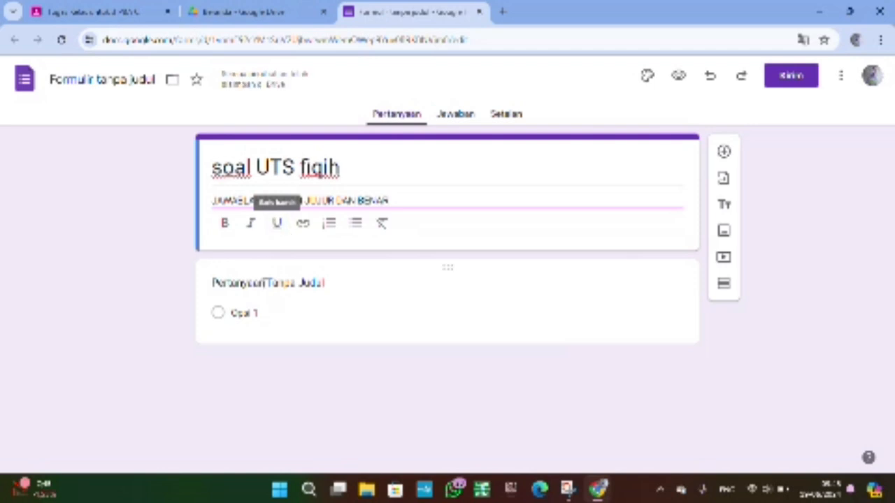
# - Clear the first question's default text and set its answer type to Jawaban singkat
pyautogui.click(285, 286)
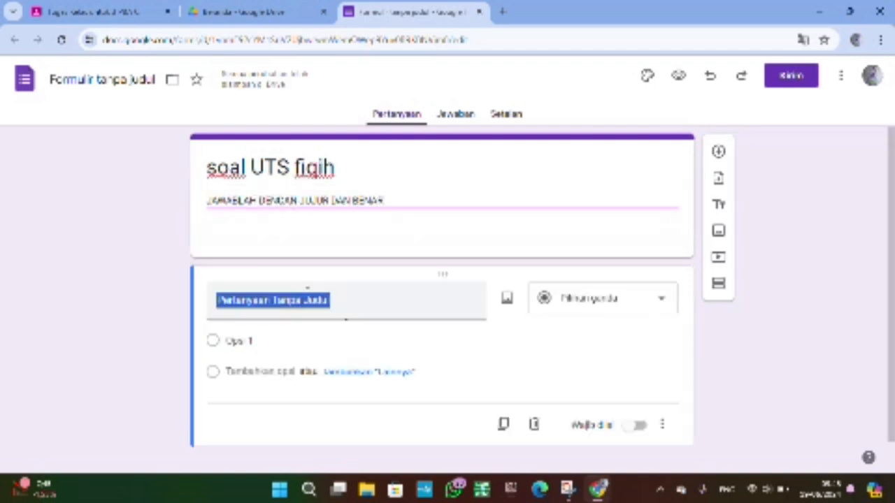
pyautogui.click(341, 280)
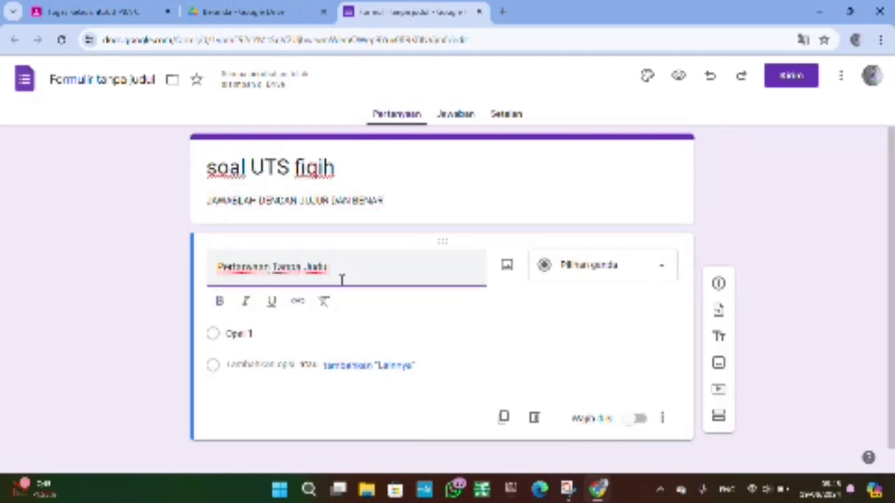
pyautogui.press('BackSpace')
pyautogui.press('BackSpace')
pyautogui.press('BackSpace')
pyautogui.press('BackSpace')
pyautogui.press('BackSpace')
pyautogui.press('BackSpace')
pyautogui.press('BackSpace')
pyautogui.press('BackSpace')
pyautogui.press('BackSpace')
pyautogui.press('BackSpace')
pyautogui.press('BackSpace')
pyautogui.press('BackSpace')
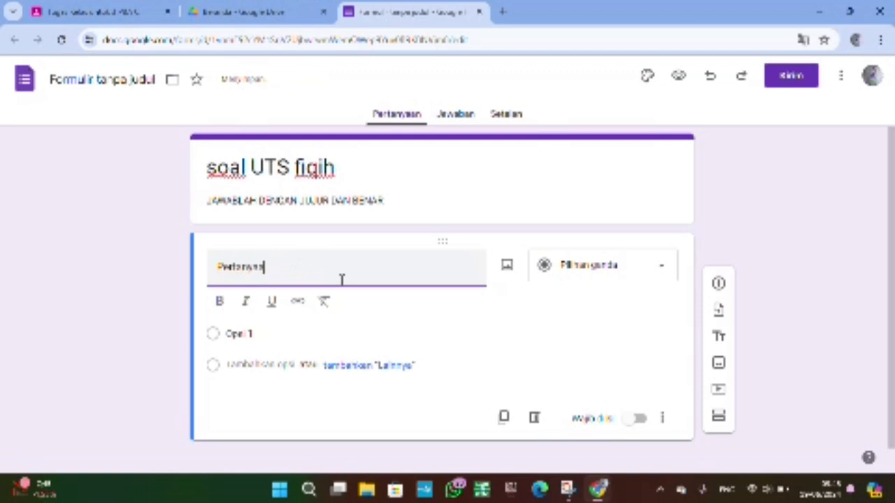
pyautogui.press('BackSpace')
pyautogui.press('BackSpace')
pyautogui.press('BackSpace')
pyautogui.press('BackSpace')
pyautogui.press('BackSpace')
pyautogui.press('BackSpace')
pyautogui.press('BackSpace')
pyautogui.press('BackSpace')
pyautogui.press('BackSpace')
pyautogui.press('BackSpace')
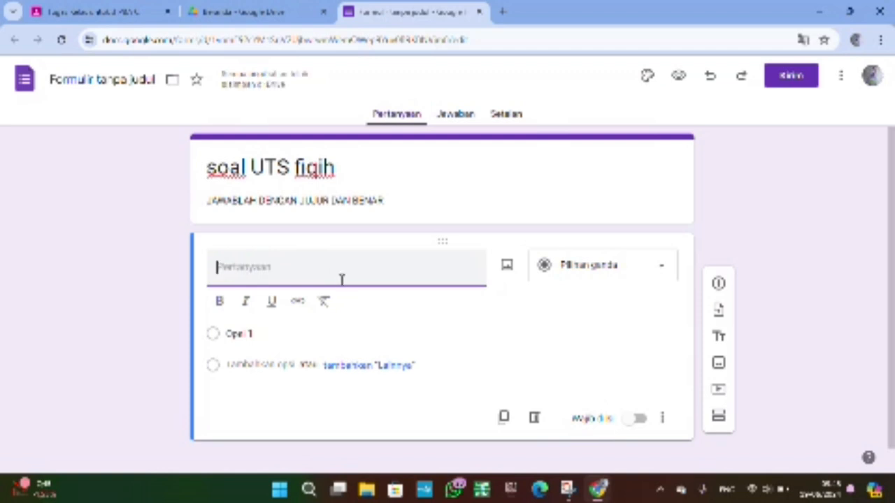
pyautogui.click(631, 278)
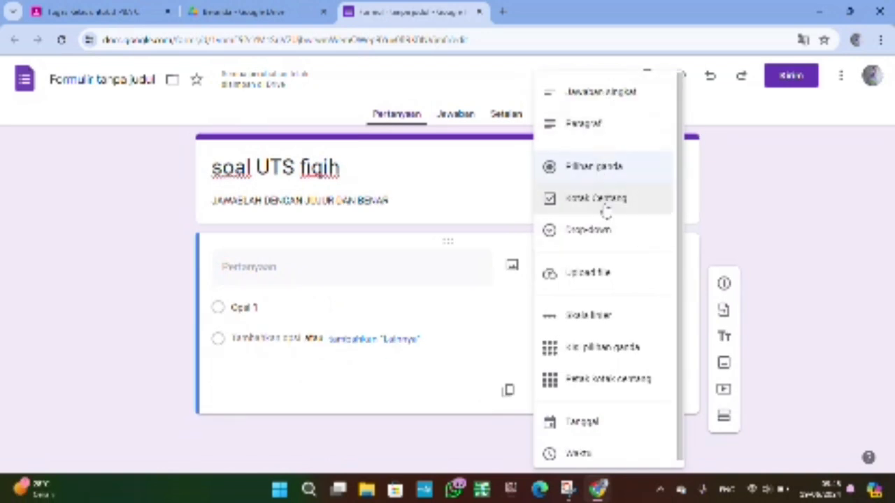
pyautogui.click(611, 102)
# - Enter "Sebutkan rukun shalat" as the first question and make it required
pyautogui.click(399, 291)
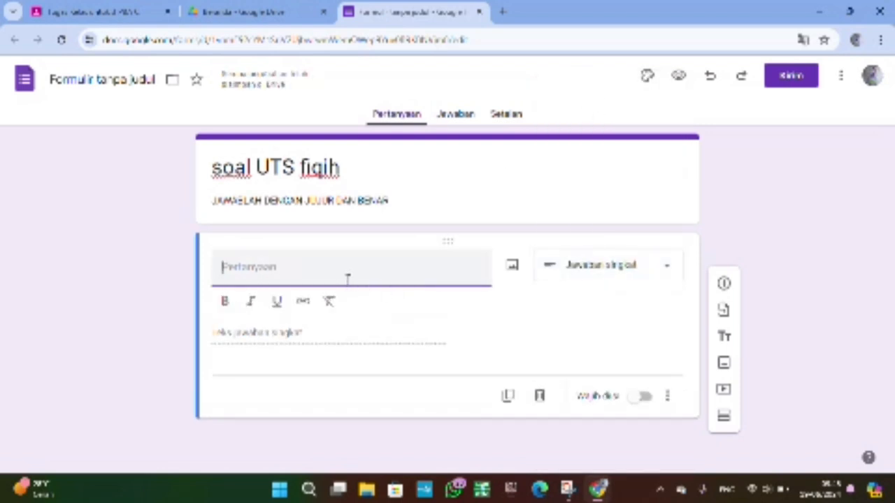
pyautogui.write('S')
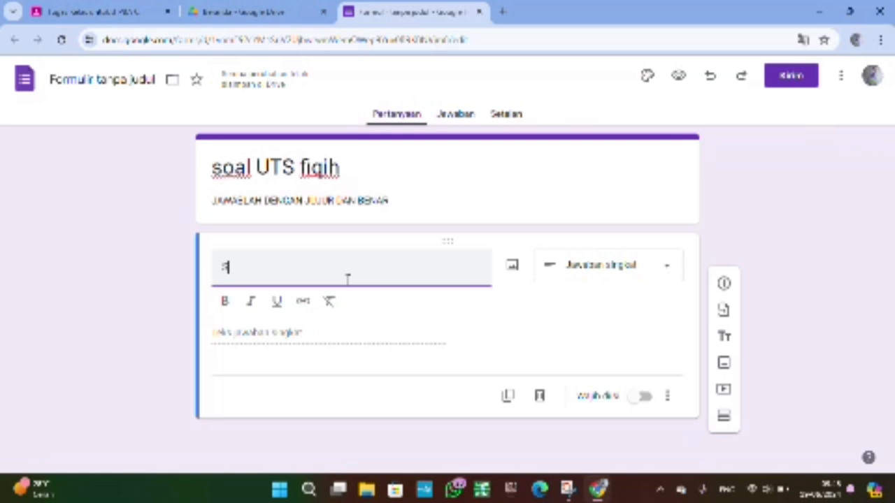
pyautogui.write('ebutkan')
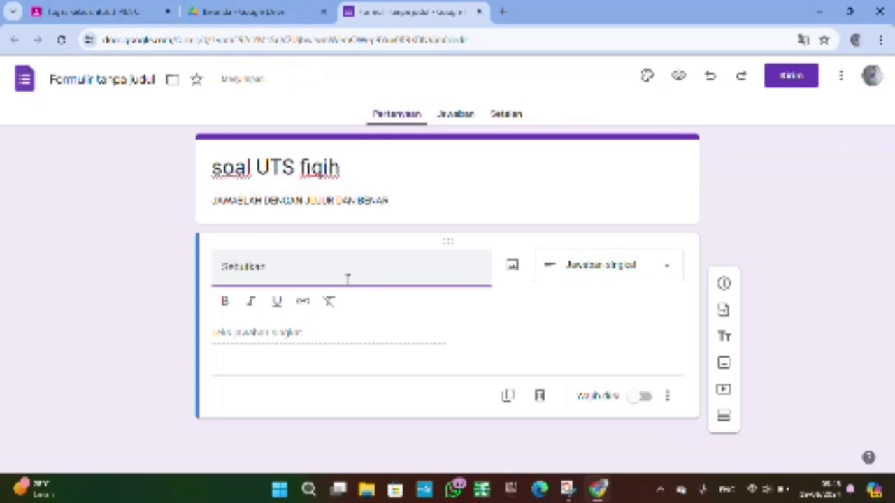
pyautogui.write(' rukun')
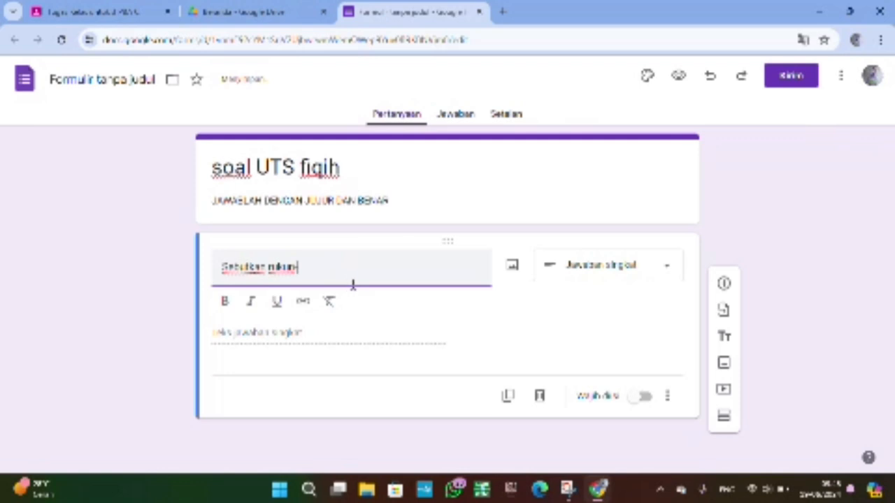
pyautogui.press('BackSpace')
pyautogui.write('n shalat')
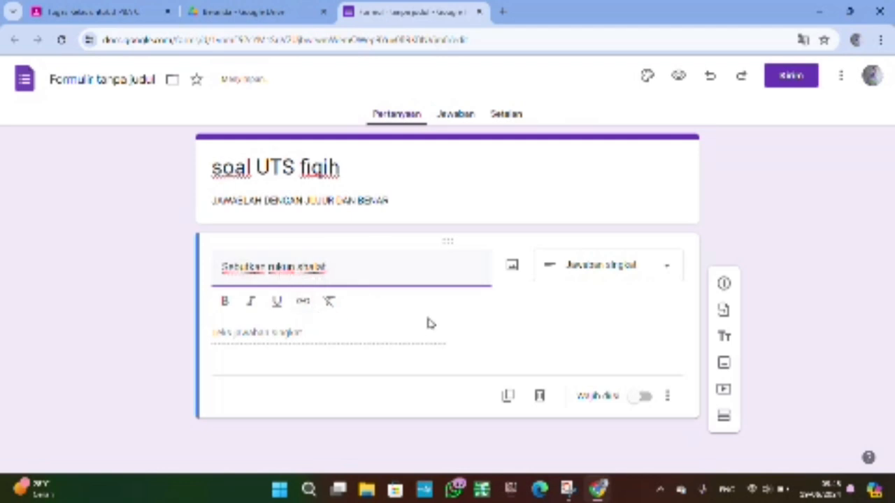
pyautogui.click(640, 405)
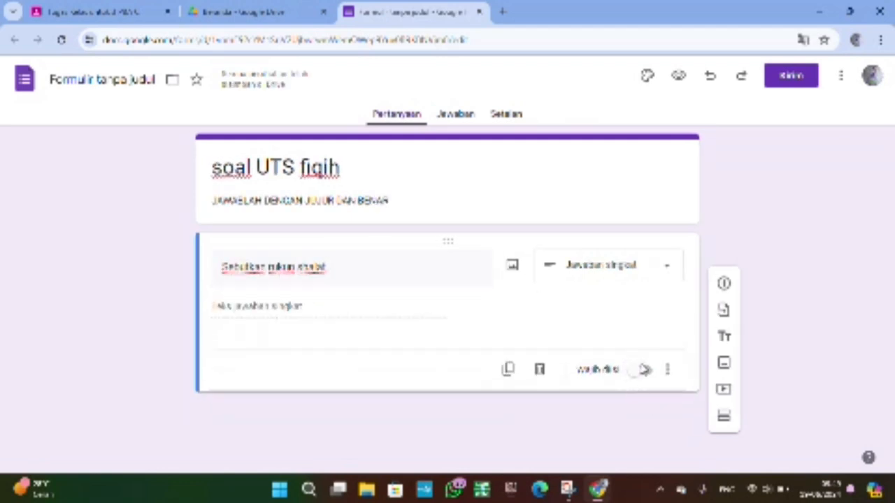
pyautogui.click(644, 371)
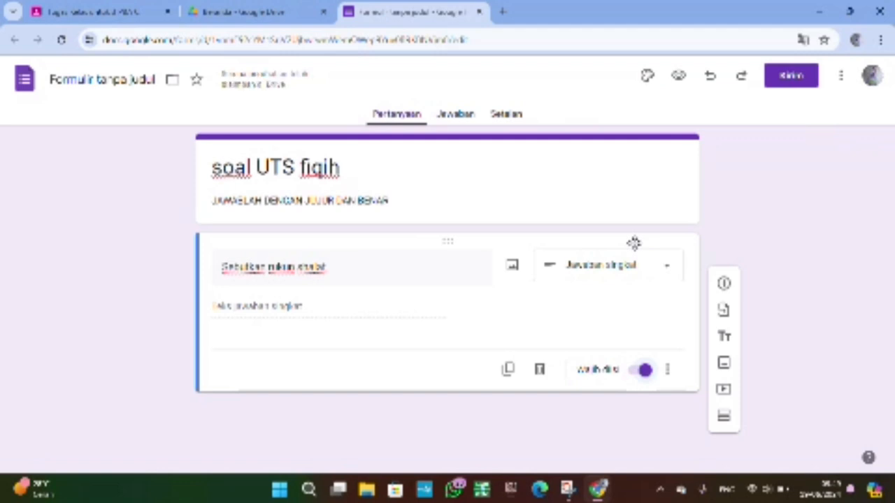
# - Add a second question reading "Apa yang dinamakan najis mutawasittoh"
pyautogui.click(724, 286)
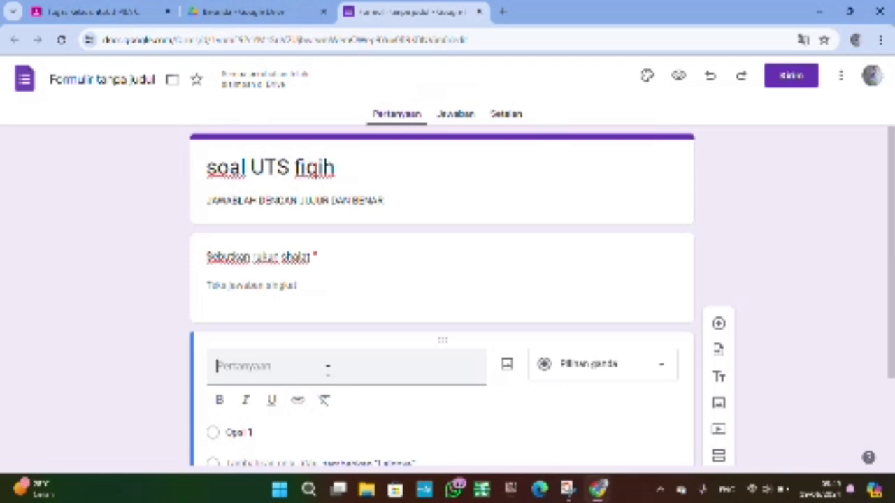
pyautogui.write('Kapa')
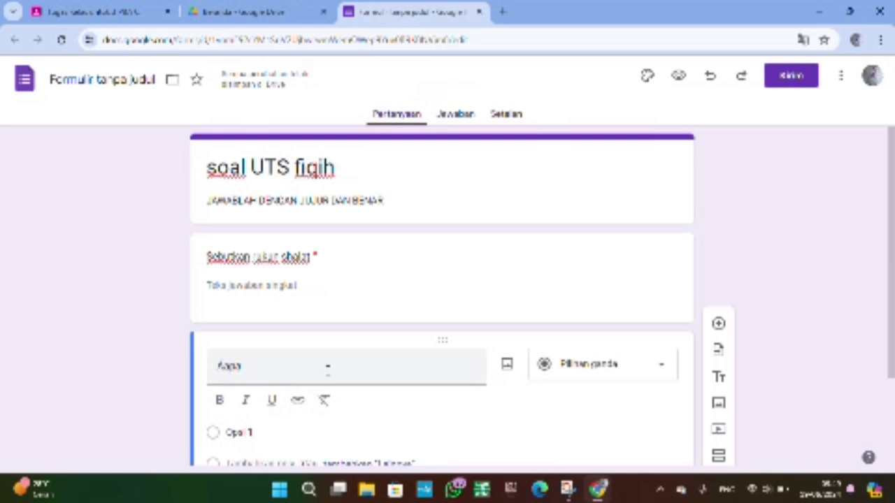
pyautogui.press('BackSpace')
pyautogui.press('BackSpace')
pyautogui.write('pa y')
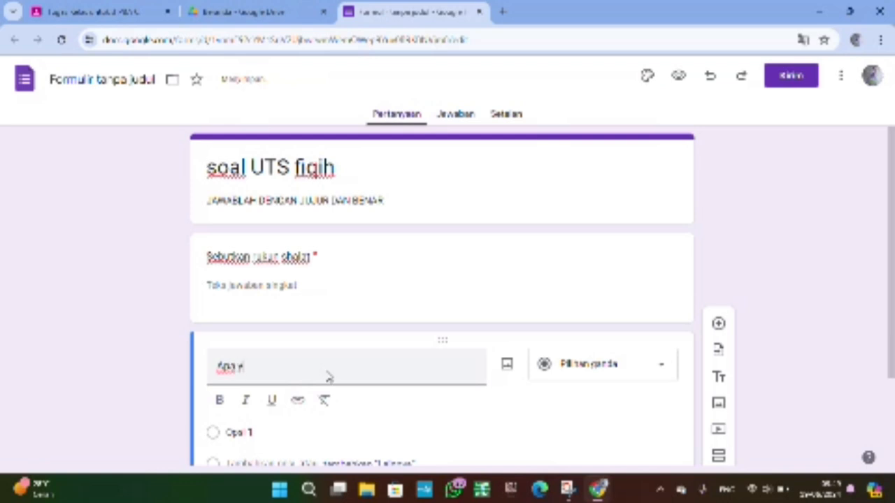
pyautogui.write('ang dinamakan')
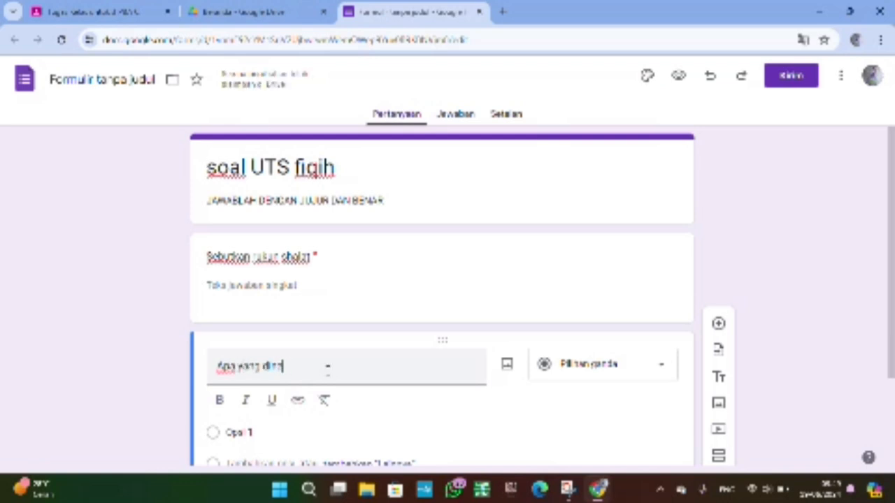
pyautogui.write(' naji')
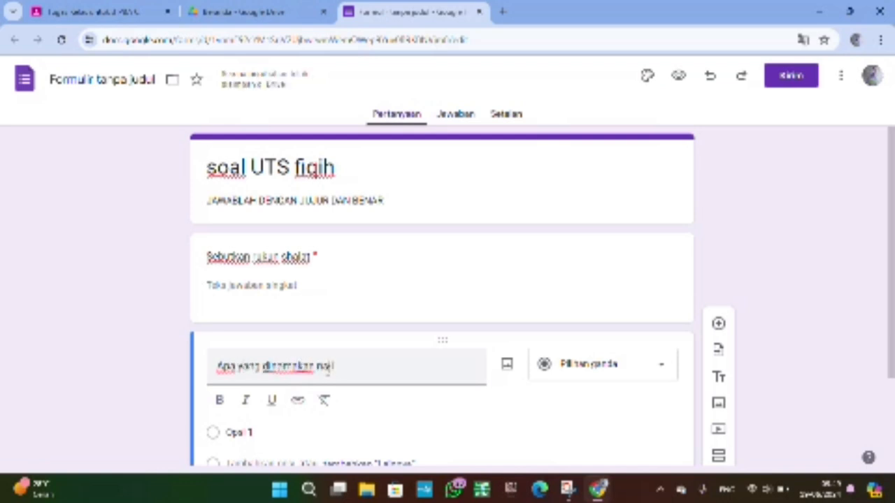
pyautogui.write('s mugh')
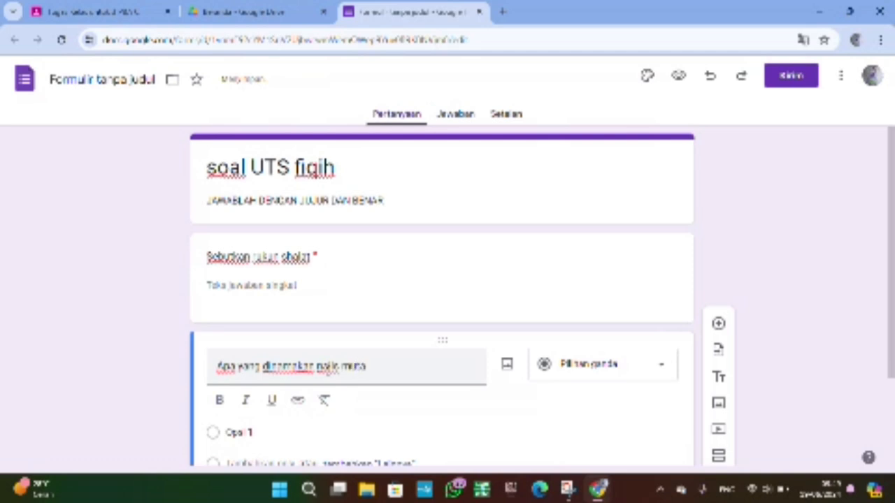
pyautogui.write('wasitto')
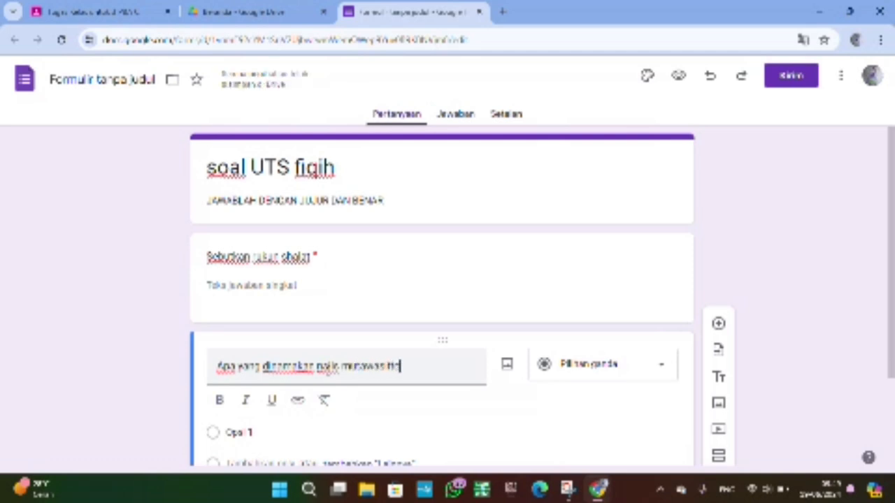
pyautogui.write('h')
# - Set the second question's answer type to Jawaban singkat and make it required
pyautogui.scroll(-2, 570, 262)
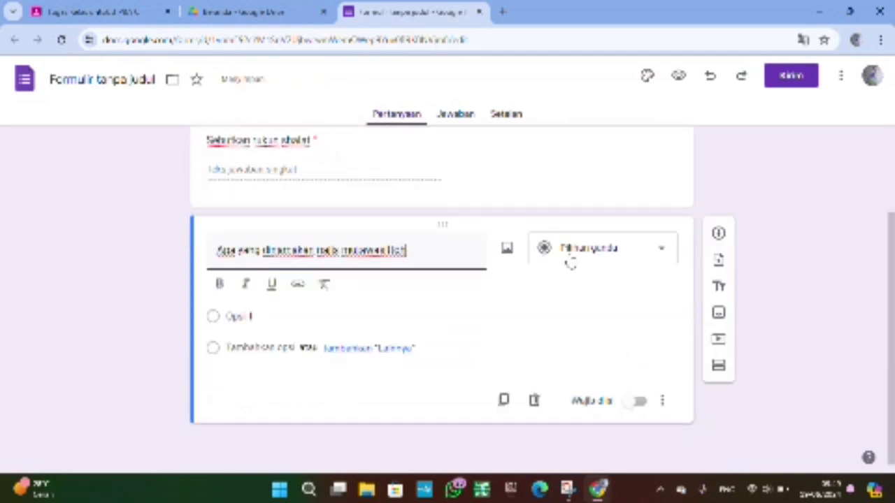
pyautogui.click(591, 252)
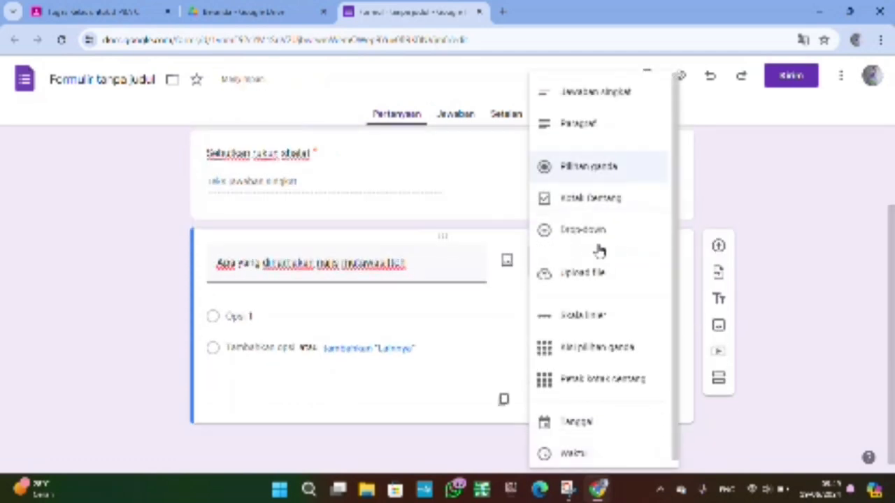
pyautogui.click(592, 102)
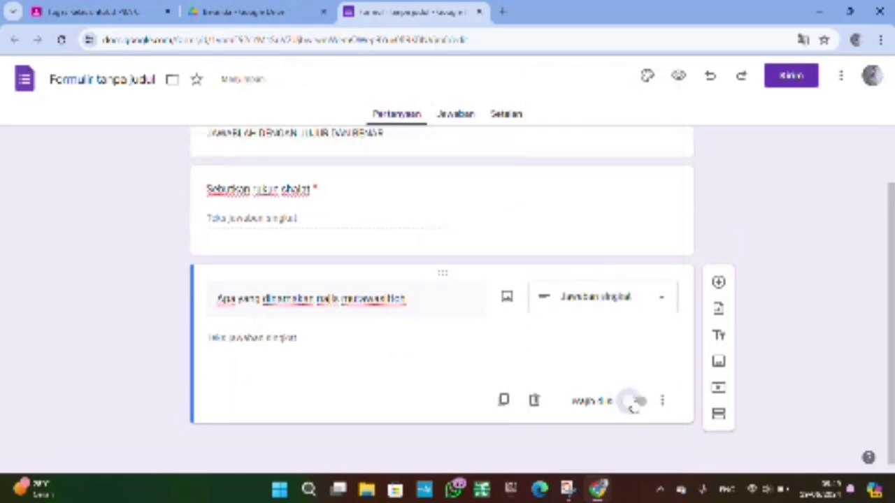
pyautogui.click(635, 402)
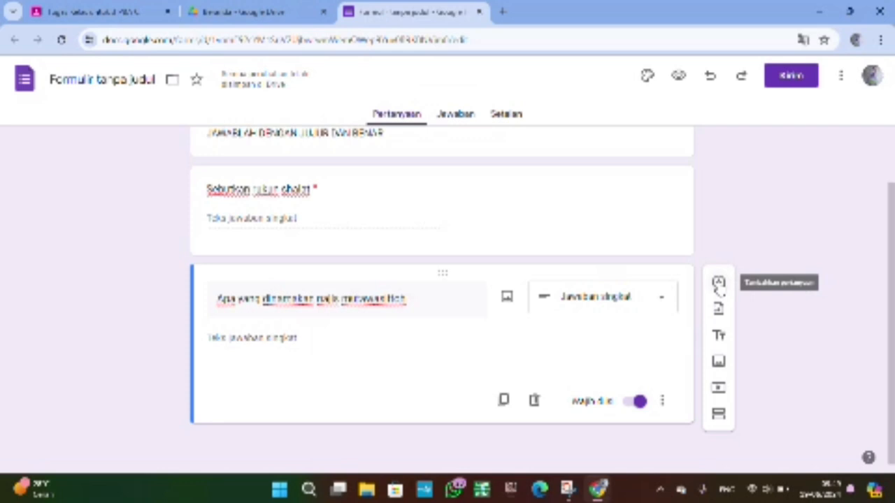
# - Add a third question reading "Apa saja rukun haji dan umroh"
pyautogui.click(719, 282)
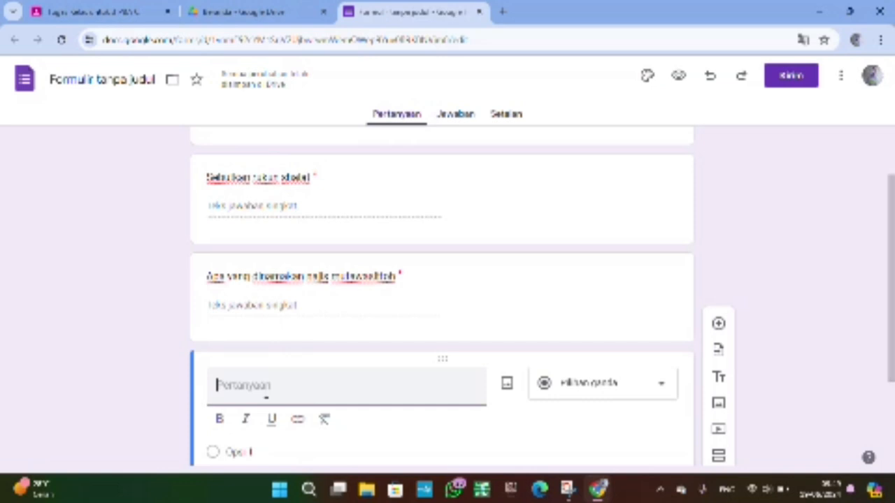
pyautogui.write('Aa')
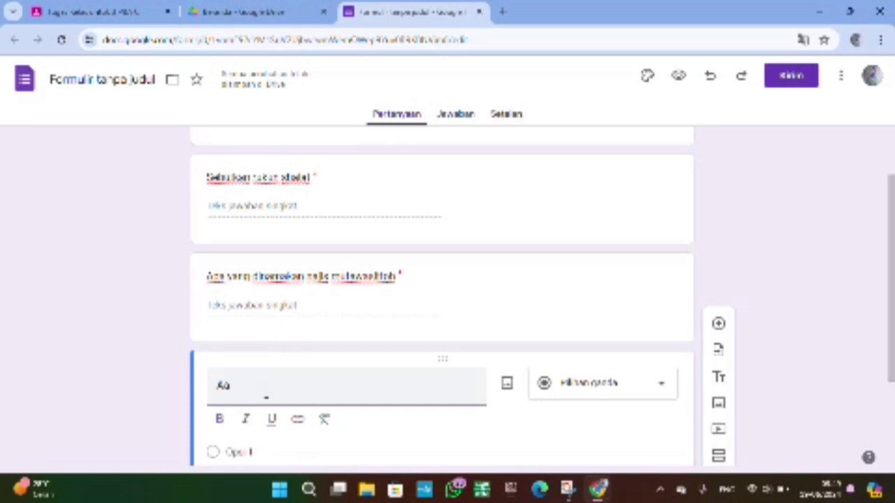
pyautogui.press('BackSpace')
pyautogui.write('pa')
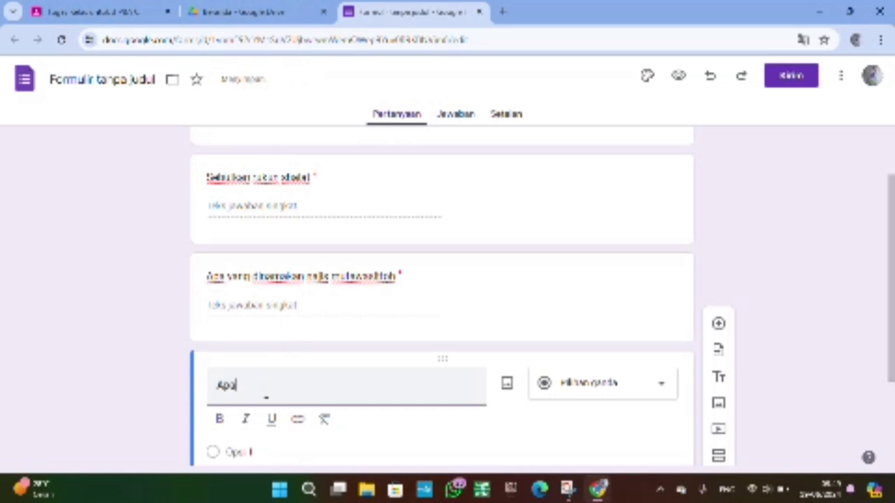
pyautogui.write(' sija')
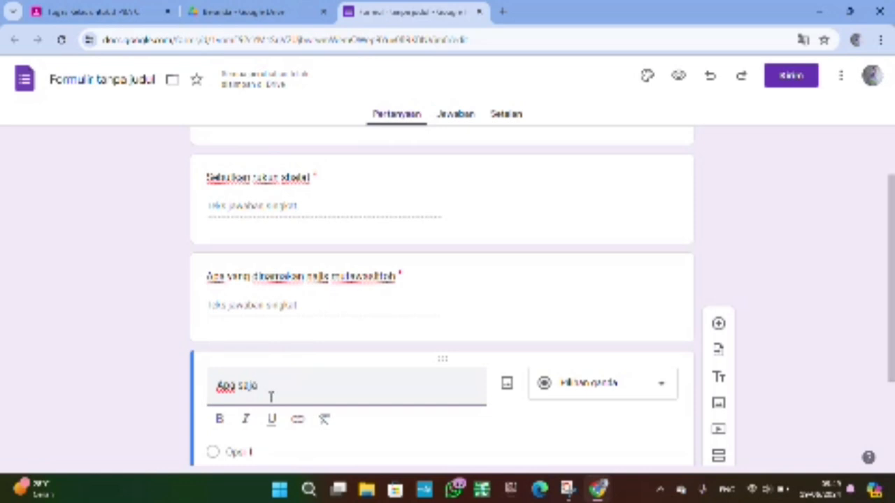
pyautogui.write(' nang hal da')
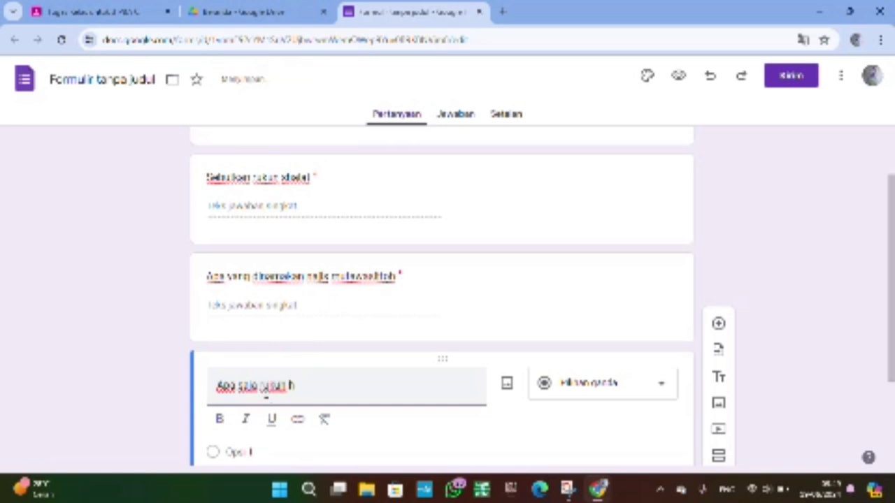
pyautogui.write('n umroh')
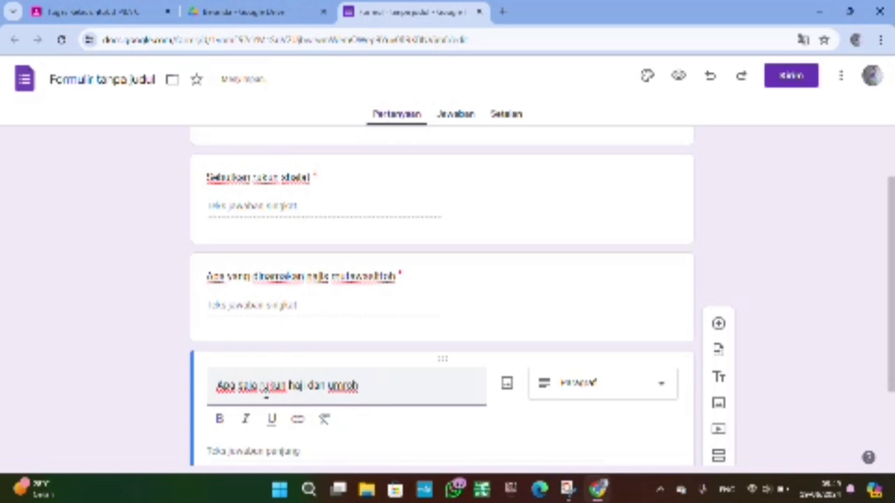
# - Complete the third question's text by appending "? sebutkan !"
pyautogui.write('? sebu')
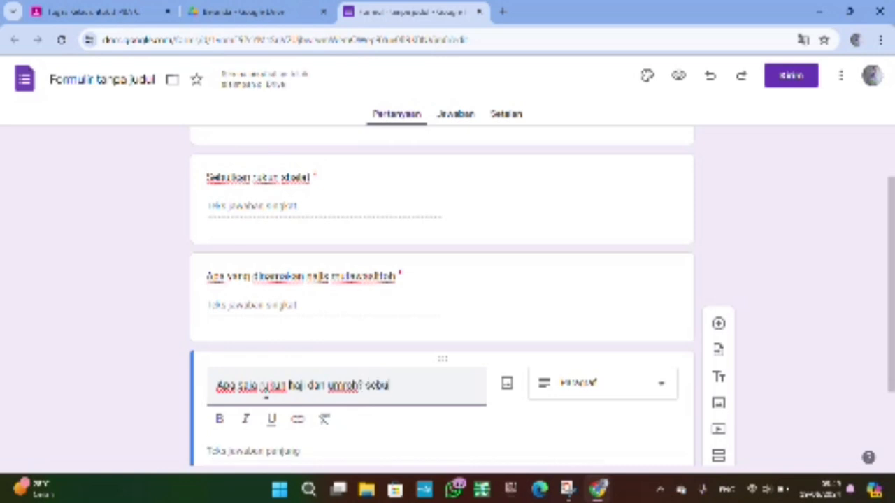
pyautogui.write('tkan')
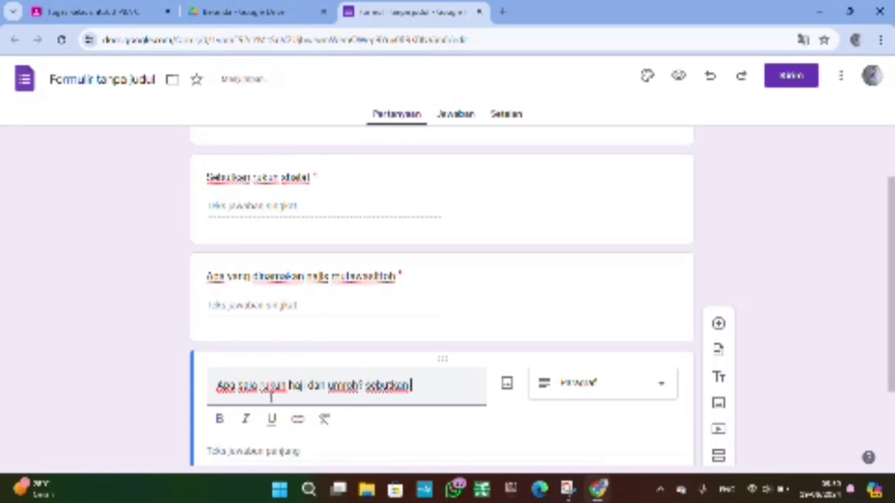
# - Set the third question's answer type to Jawaban singkat and make it required
pyautogui.scroll(-2, 267, 396)
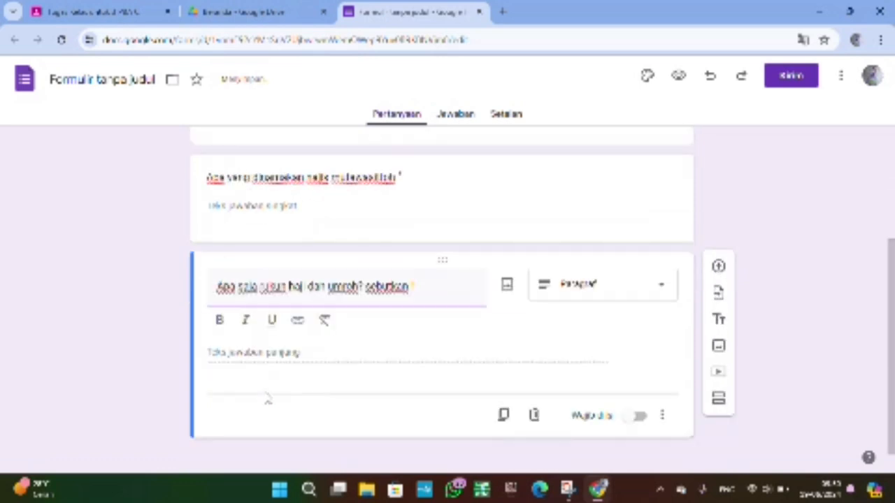
pyautogui.click(581, 295)
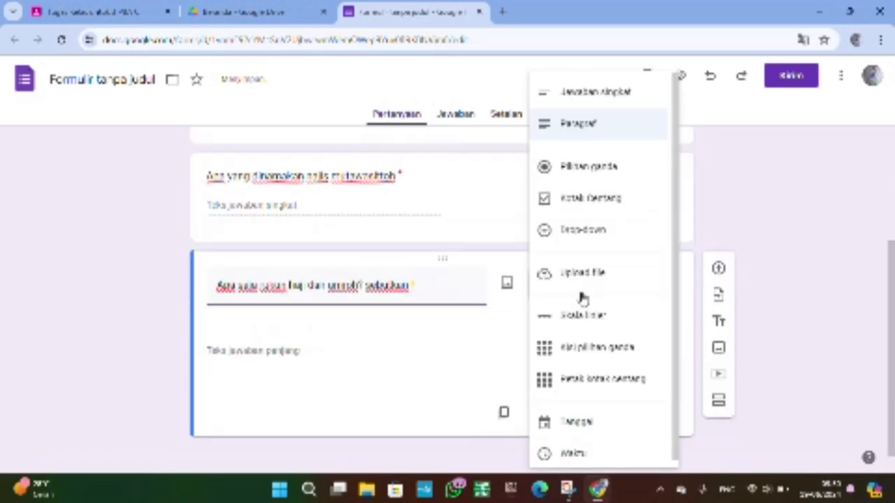
pyautogui.click(590, 91)
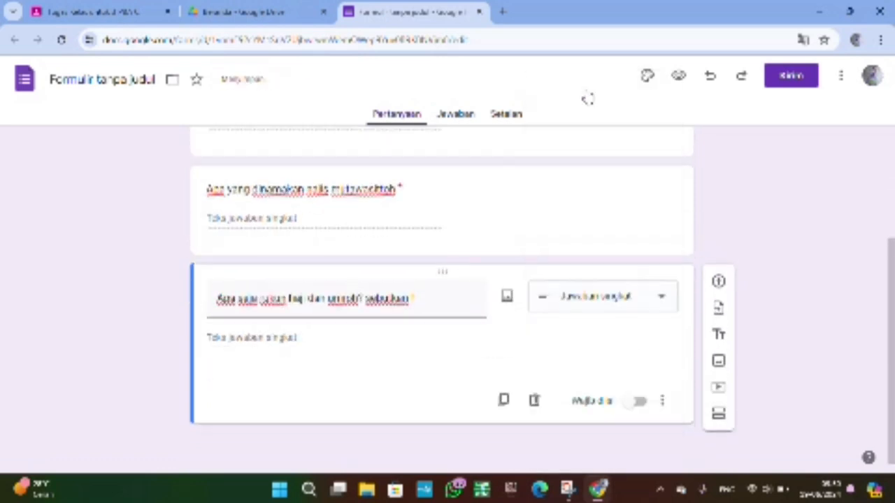
pyautogui.click(640, 404)
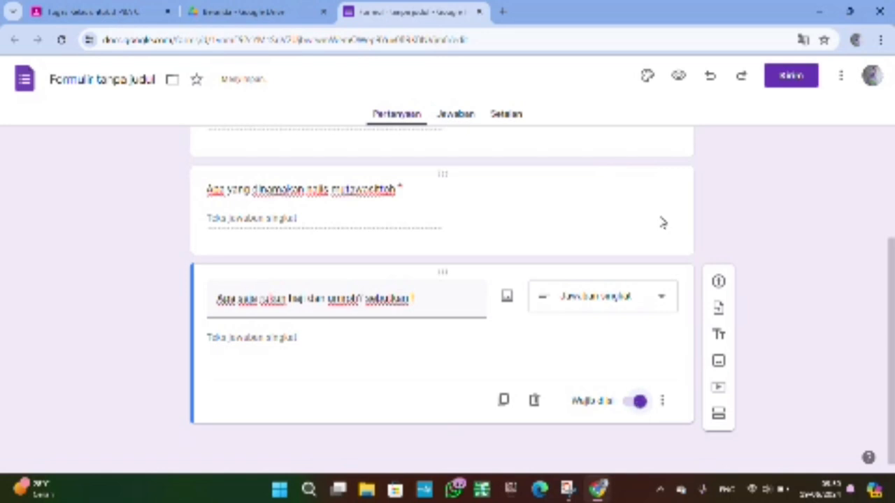
# - Preview the form and read through its title, description and all questions, dismissing the message notification
pyautogui.scroll(3, 661, 221)
pyautogui.scroll(-2, 572, 213)
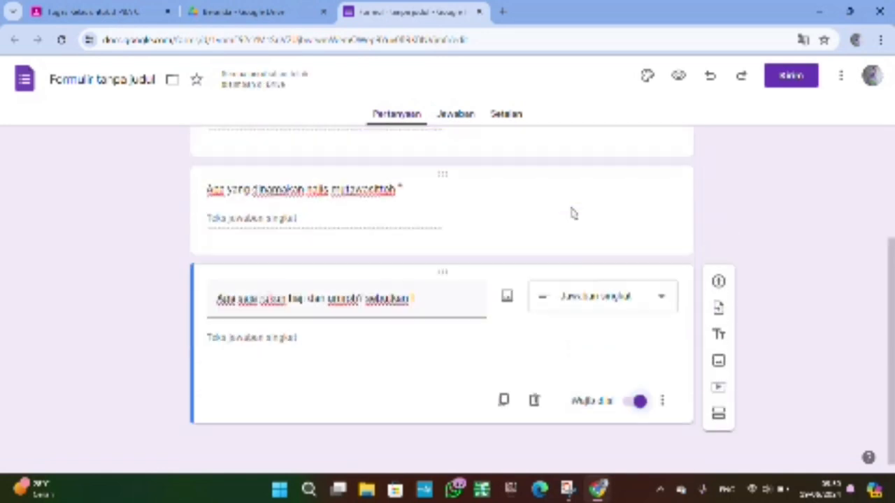
pyautogui.scroll(2, 573, 214)
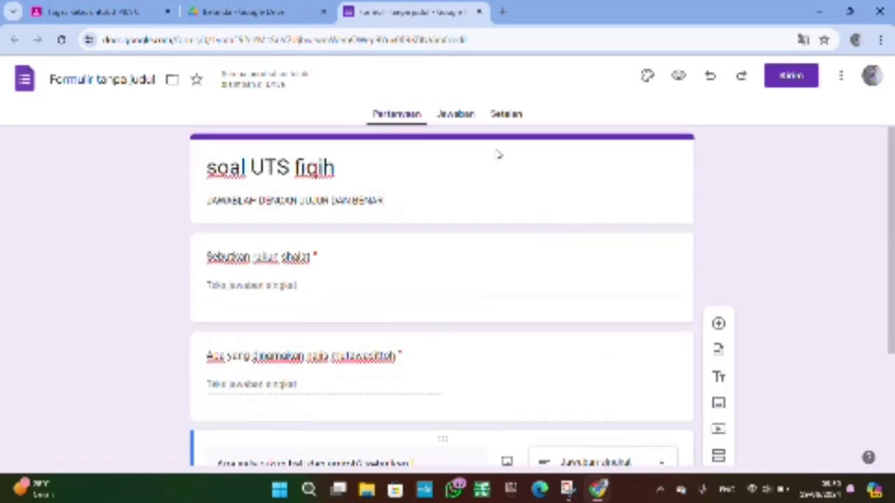
pyautogui.click(678, 77)
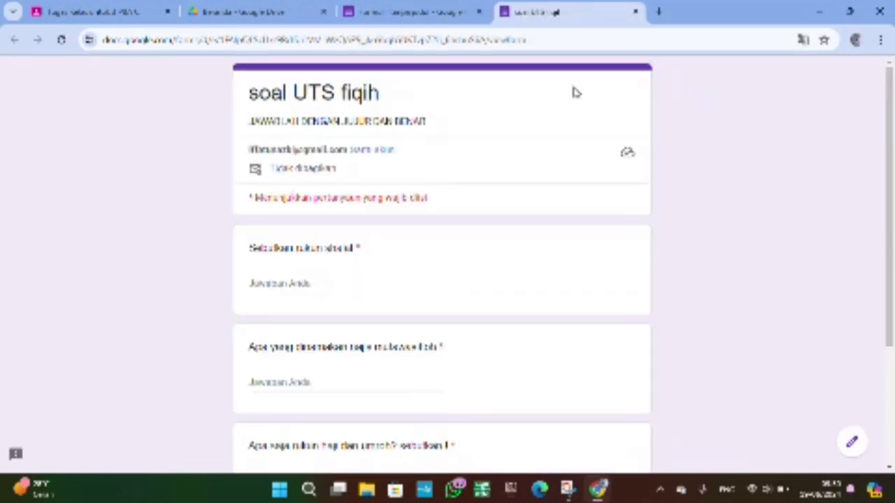
pyautogui.scroll(-3, 459, 212)
pyautogui.scroll(3, 460, 212)
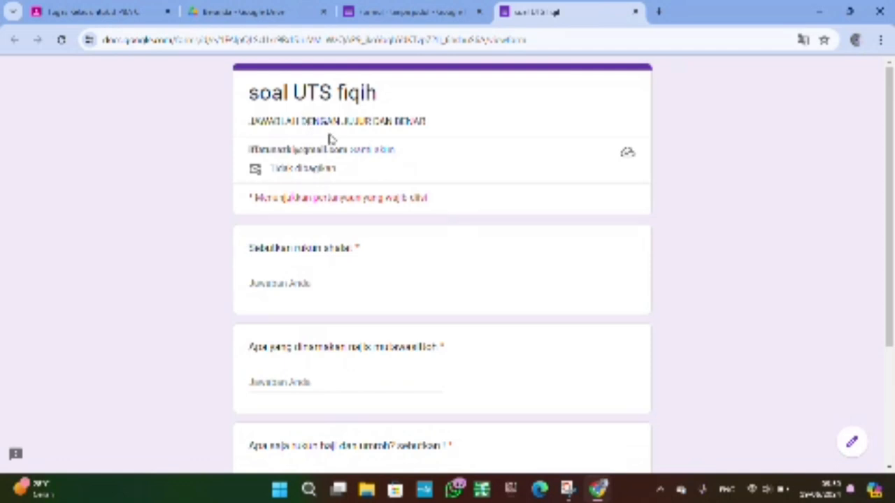
pyautogui.scroll(-3, 422, 283)
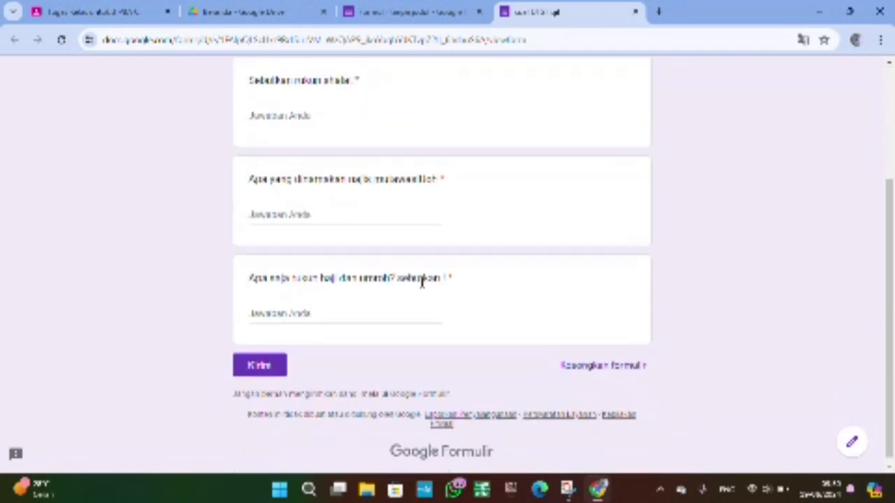
pyautogui.scroll(2, 423, 286)
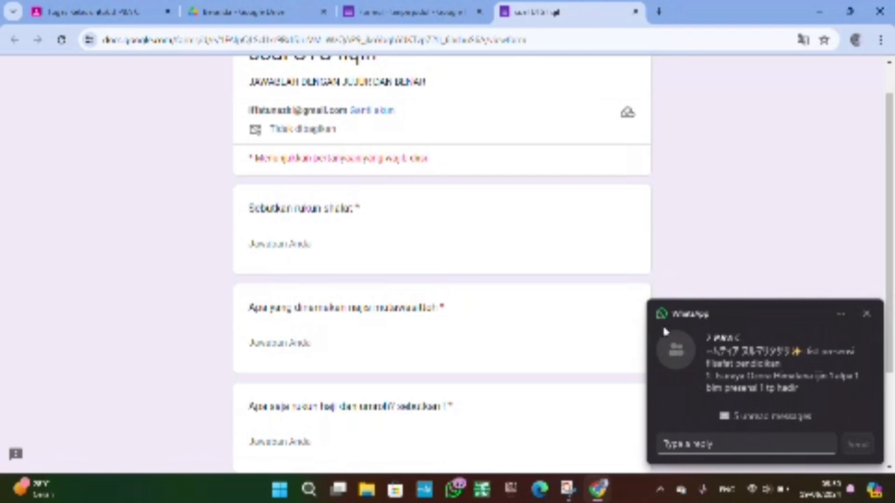
pyautogui.click(867, 314)
pyautogui.scroll(1, 501, 294)
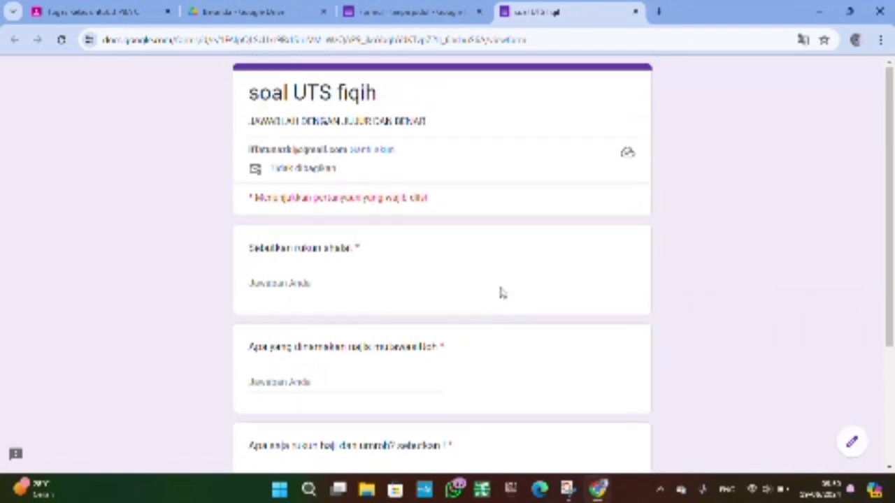
# - Return to the form editor and look through the form's responses and settings pages
pyautogui.click(416, 14)
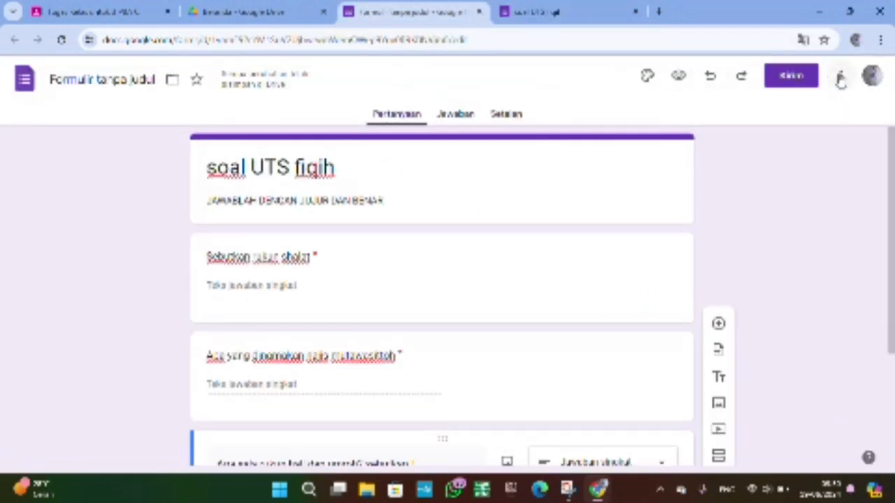
pyautogui.click(504, 117)
pyautogui.click(418, 116)
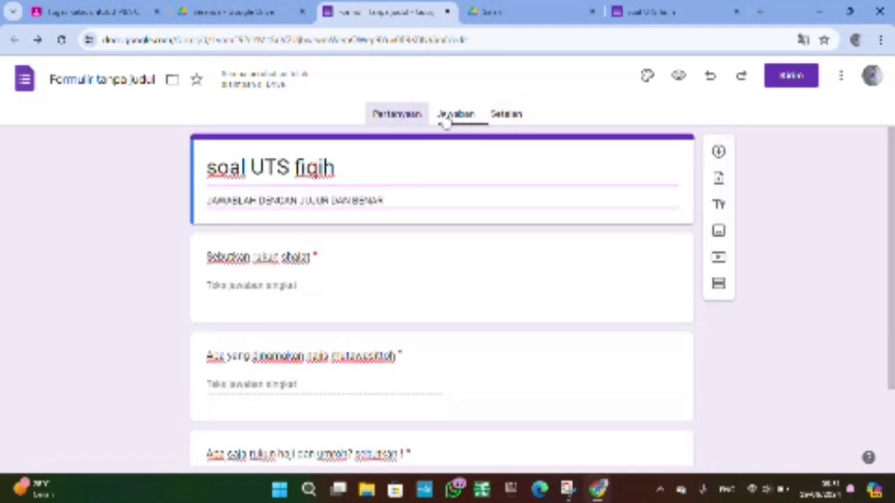
pyautogui.click(453, 116)
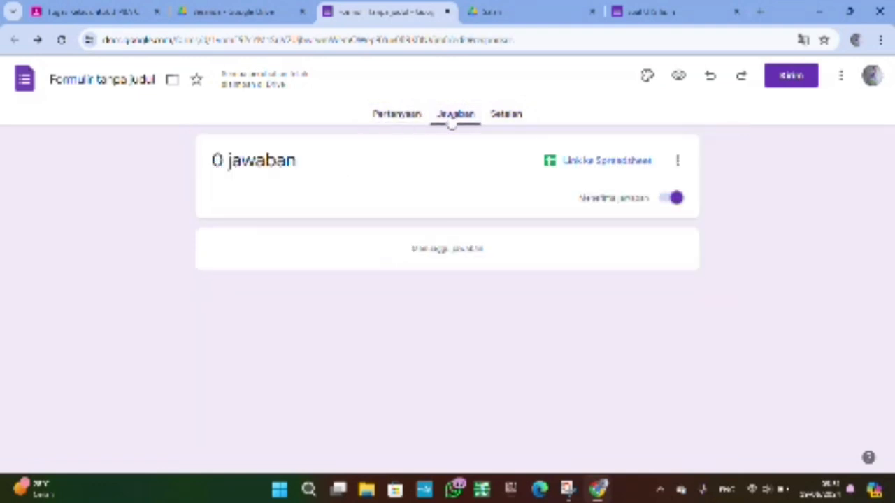
pyautogui.click(498, 115)
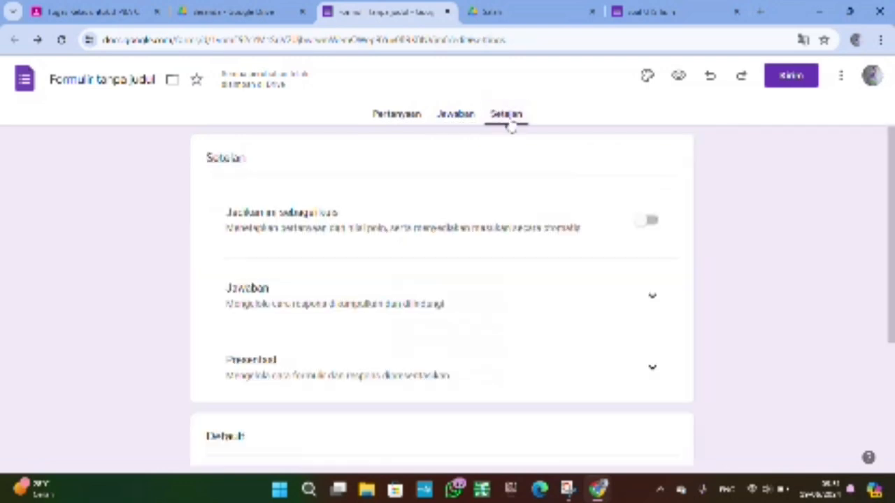
pyautogui.scroll(-3, 404, 266)
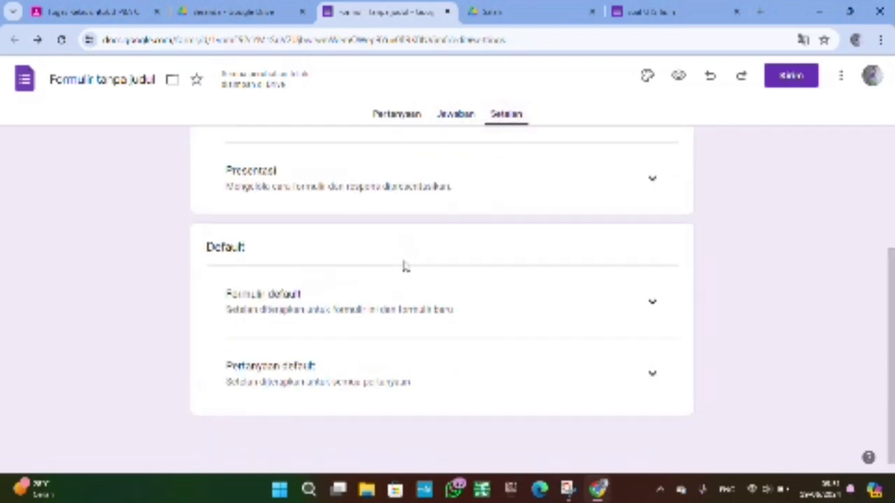
pyautogui.scroll(3, 404, 266)
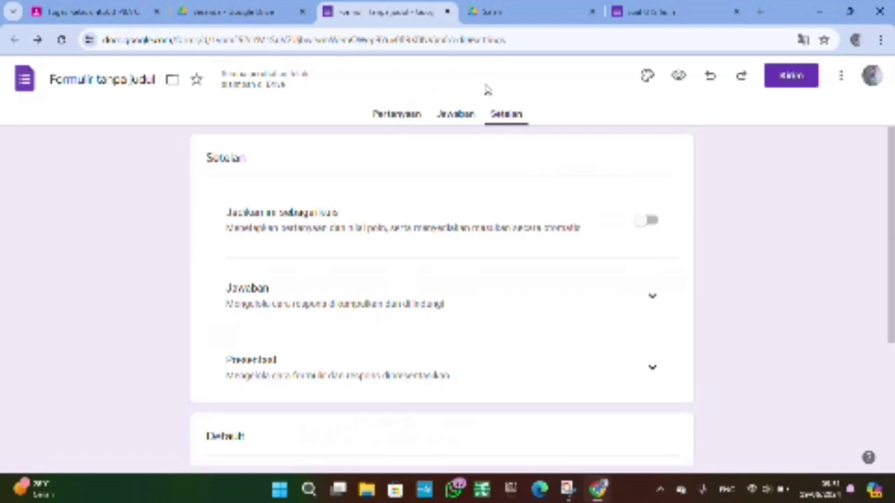
# - View the Kirim formulir options for sending the form, and close them without sending
pyautogui.click(790, 84)
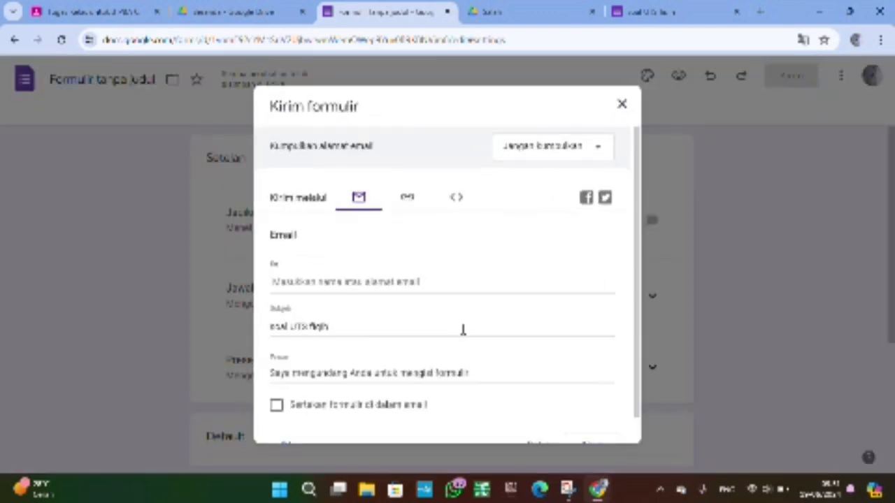
pyautogui.scroll(-2, 461, 329)
pyautogui.scroll(1, 465, 336)
pyautogui.scroll(-1, 462, 329)
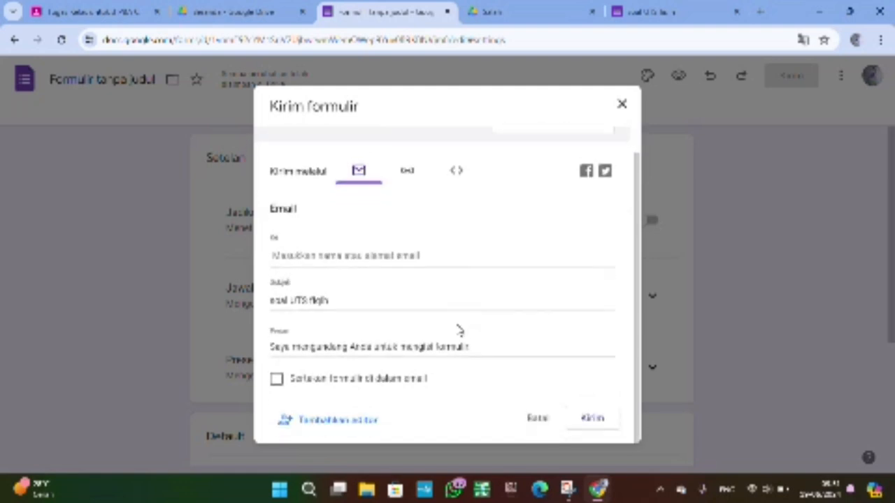
pyautogui.click(621, 105)
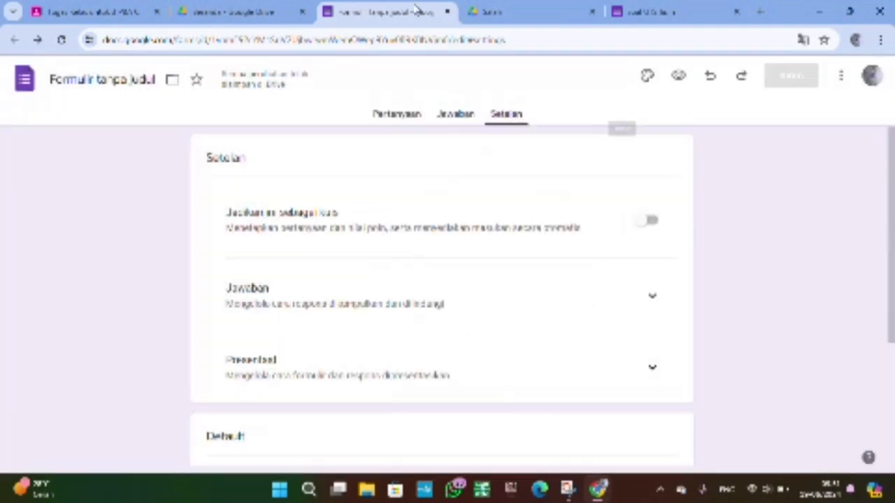
# - Return to the form's questions and copy the form's web address
pyautogui.click(397, 114)
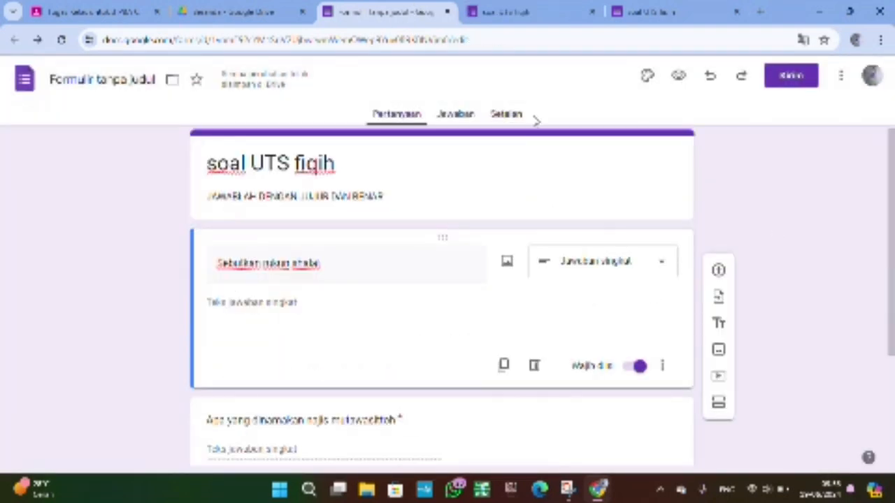
pyautogui.click(328, 40)
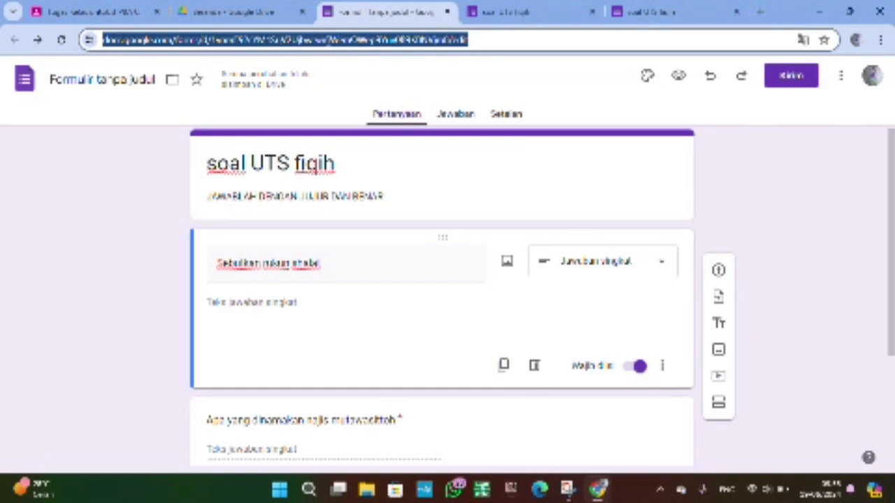
pyautogui.click(492, 63)
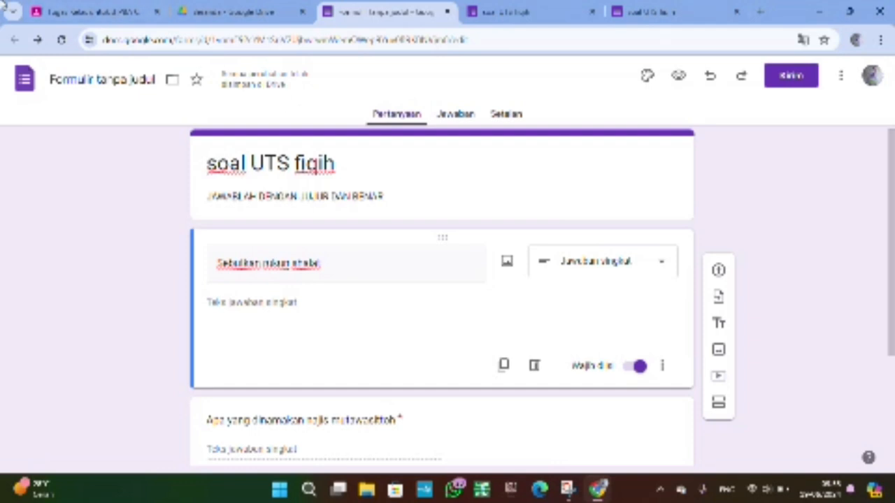
# - Switch to the UTS FIQIH assignment in Google Classroom and attach the copied form address as a link
pyautogui.click(62, 12)
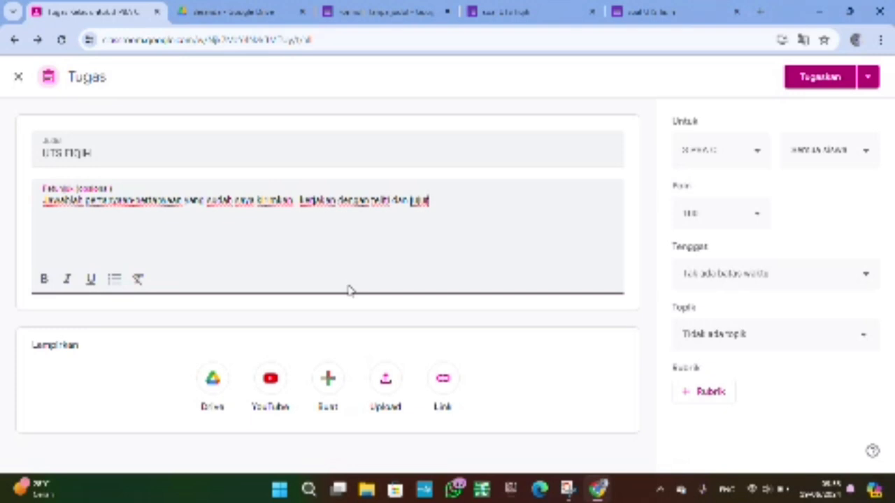
pyautogui.click(443, 393)
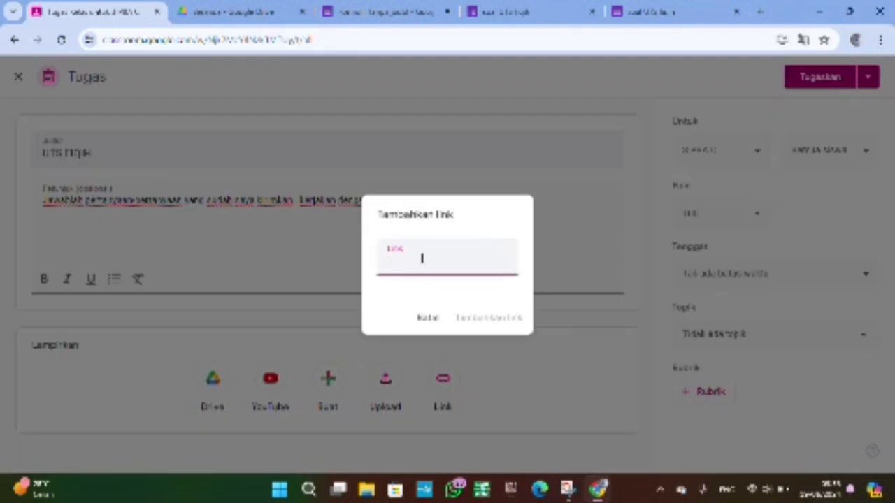
pyautogui.write('v')
pyautogui.press('BackSpace')
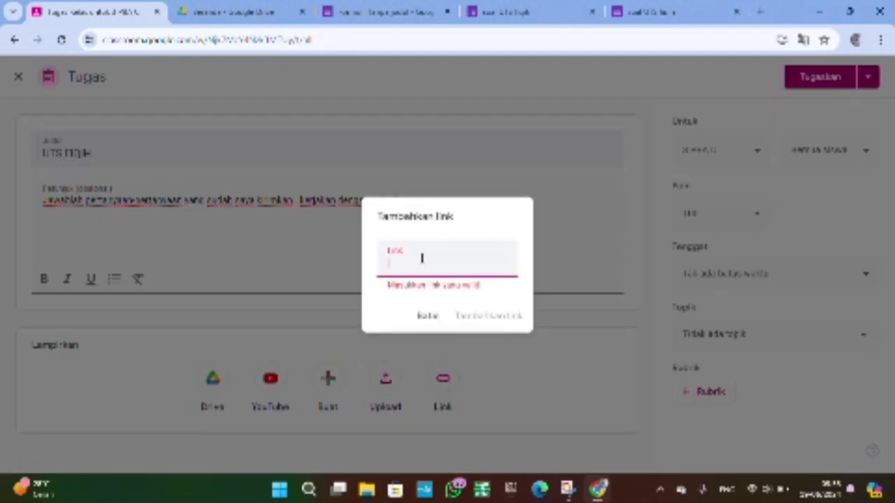
pyautogui.hotkey('ctrl', 'v')
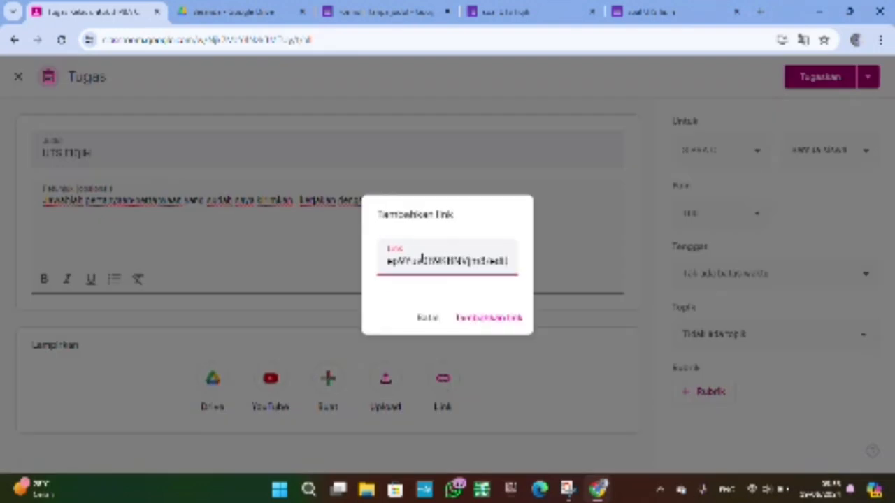
pyautogui.click(486, 320)
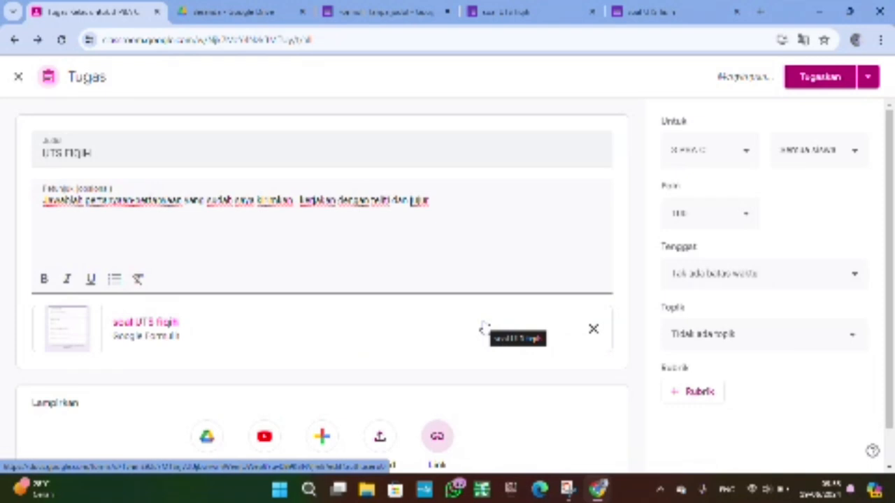
# - Set the assignment's due date to 21 Jun 2024
pyautogui.scroll(-1, 497, 407)
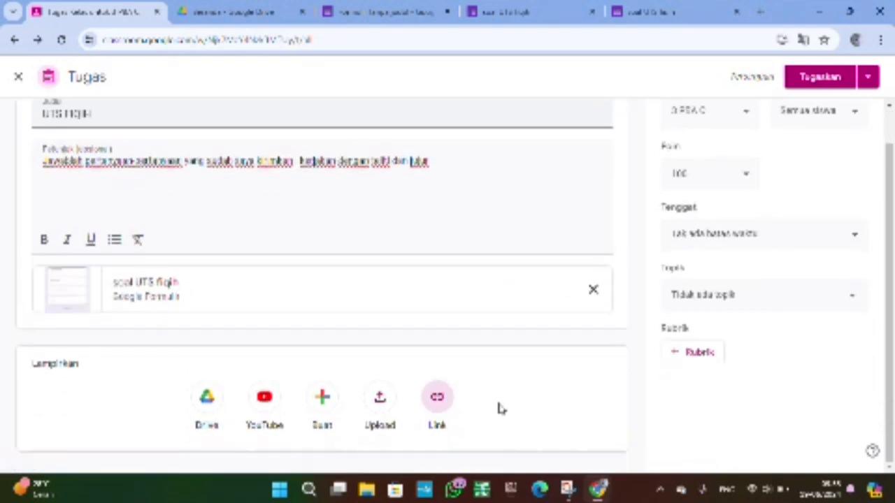
pyautogui.scroll(1, 499, 408)
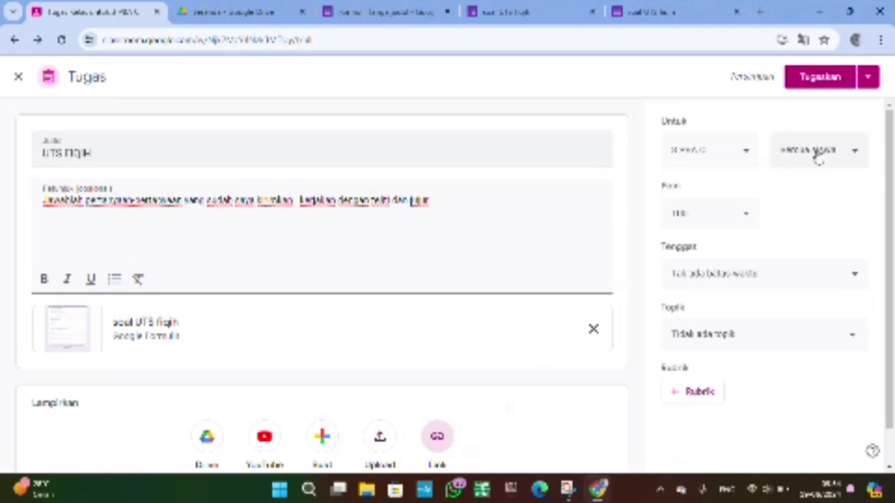
pyautogui.click(761, 274)
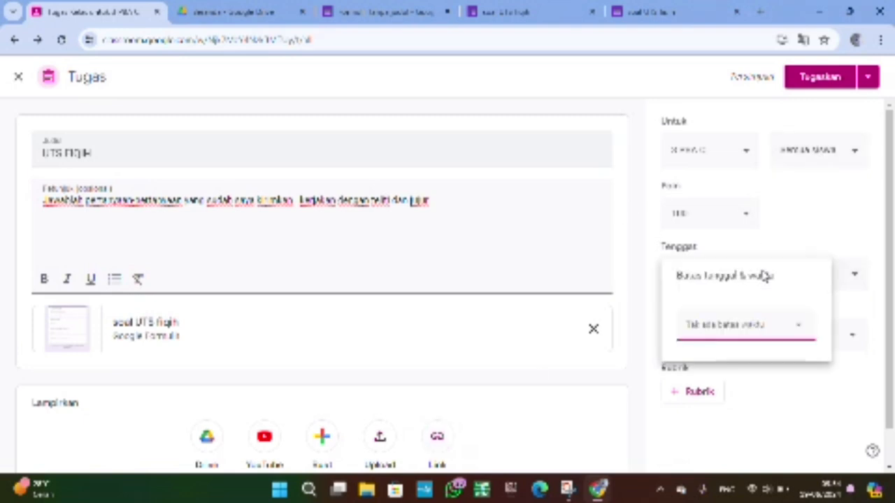
pyautogui.click(798, 329)
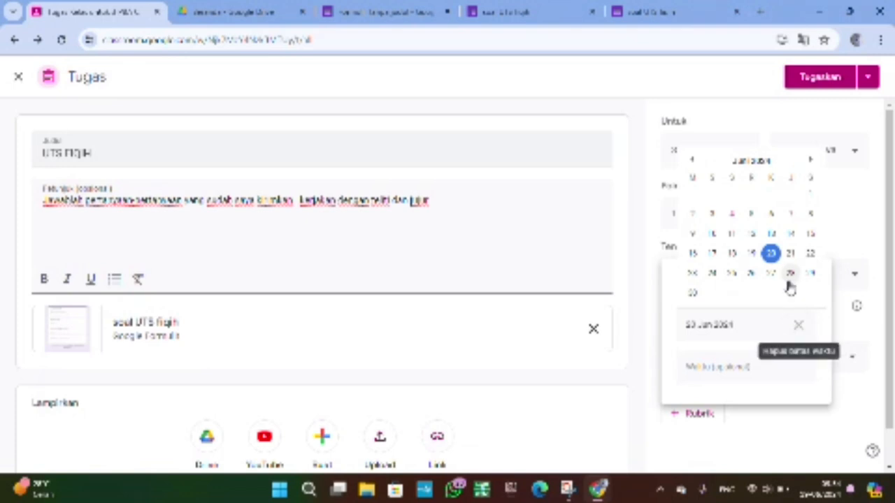
pyautogui.click(790, 253)
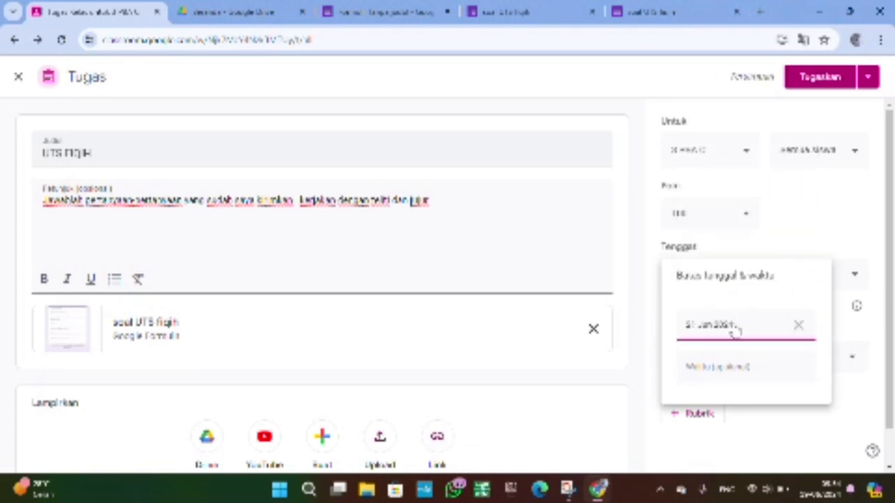
# - Set the UTS FIQIH assignment's due time to 21.00 and close the due date settings
pyautogui.click(723, 368)
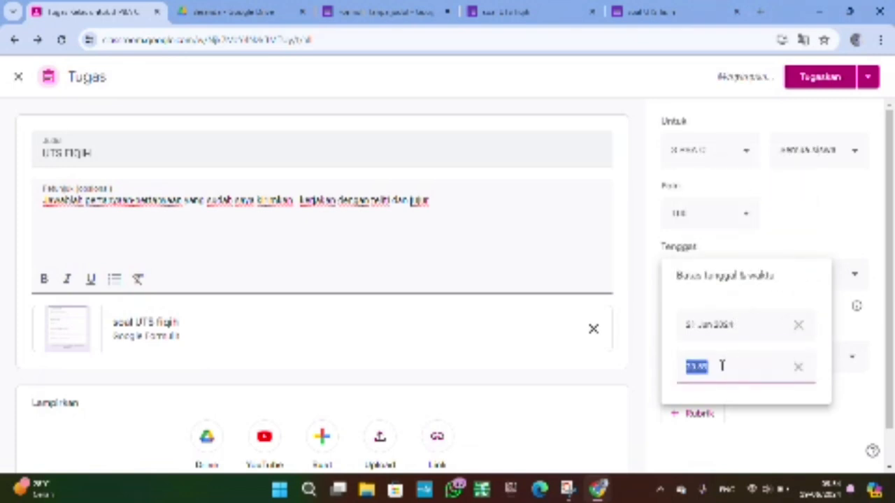
pyautogui.write('21')
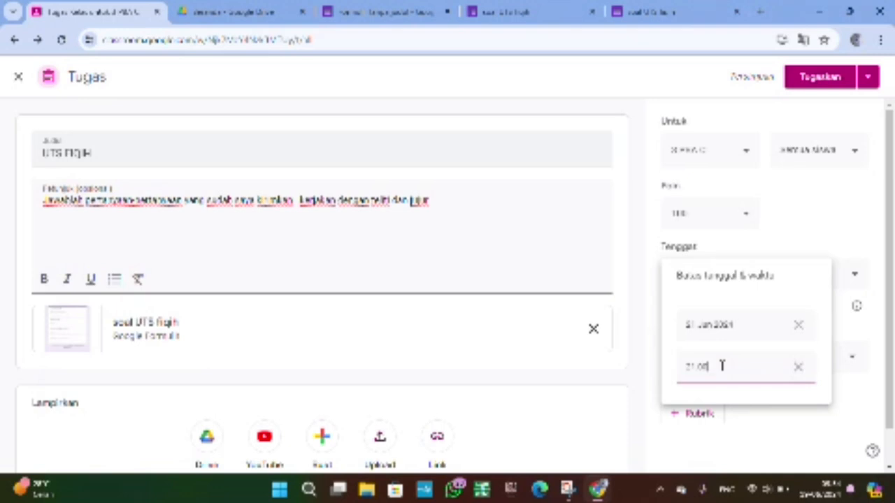
pyautogui.click(883, 383)
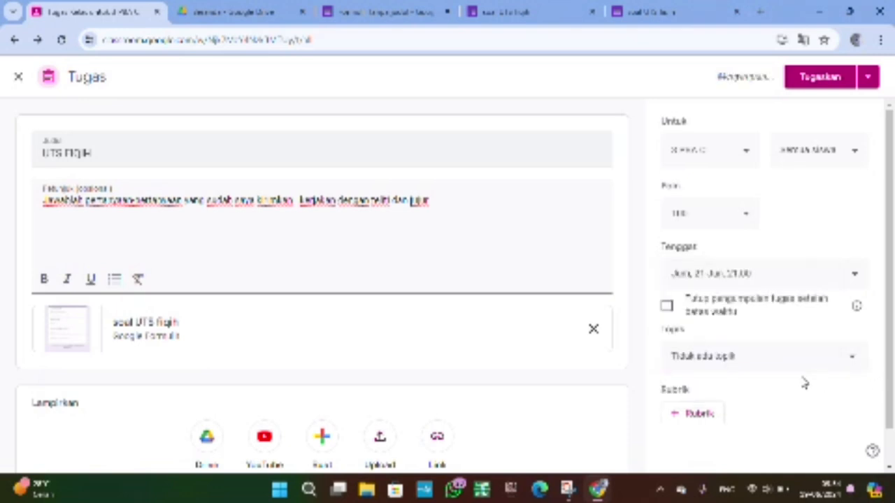
# - Assign the UTS FIQIH assignment to the 3 PBA C class and dismiss the tip about adding topics
pyautogui.scroll(-1, 783, 400)
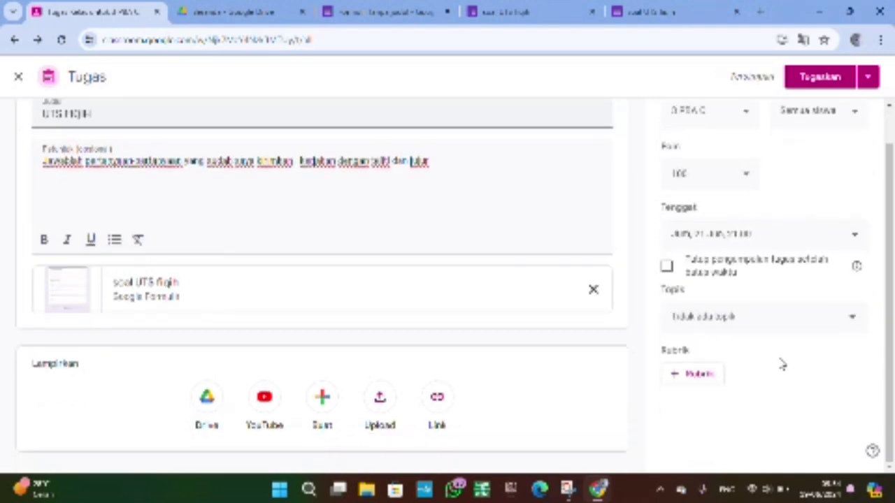
pyautogui.scroll(1, 494, 261)
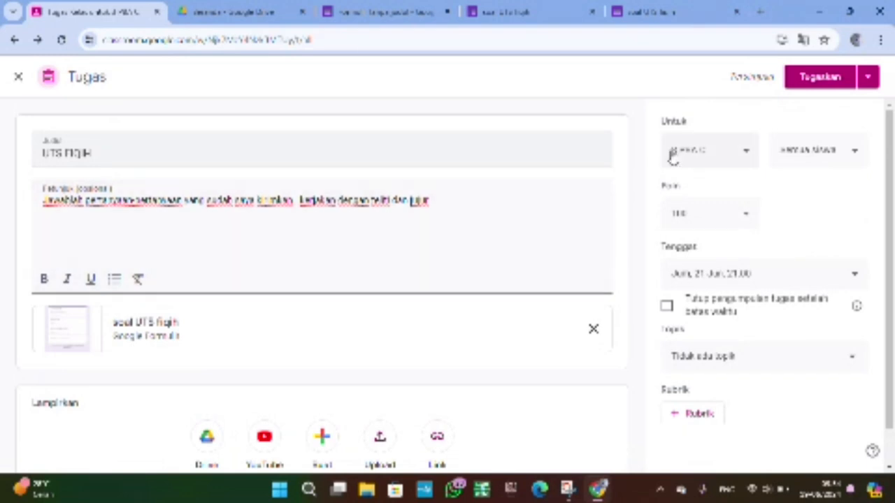
pyautogui.click(820, 79)
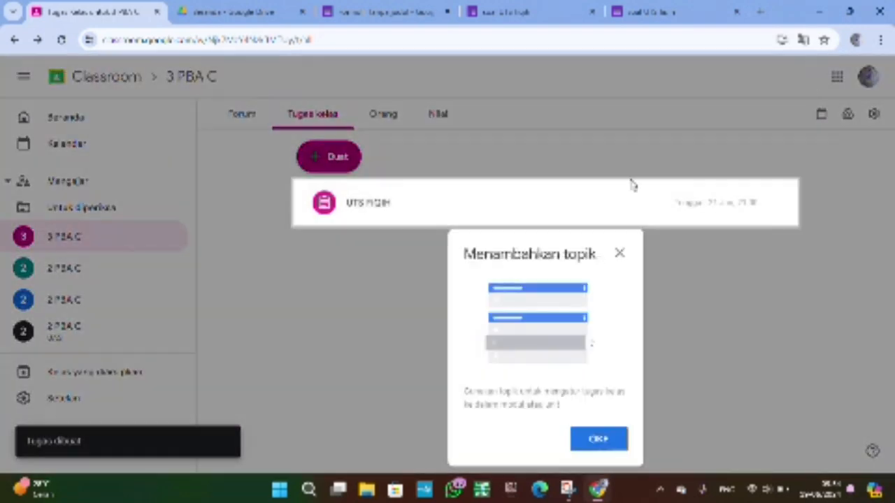
pyautogui.click(593, 435)
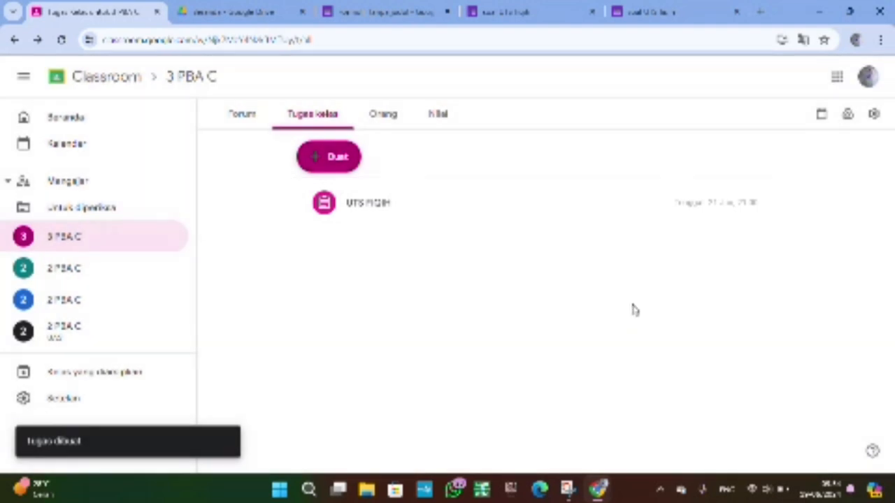
# - Switch to the soal UTS fiqih form in Google Forms, open its respondent preview and look through the questions
pyautogui.hotkey('ctrl', '3')
pyautogui.click(790, 77)
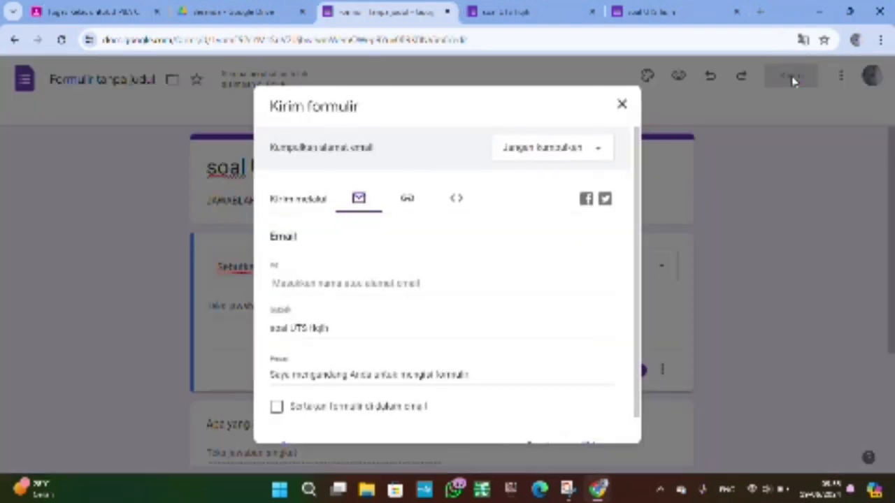
pyautogui.click(621, 104)
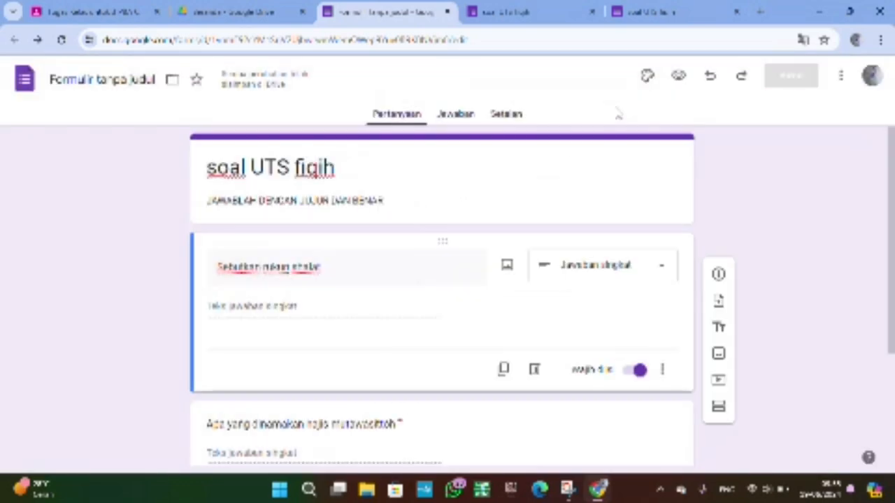
pyautogui.click(678, 77)
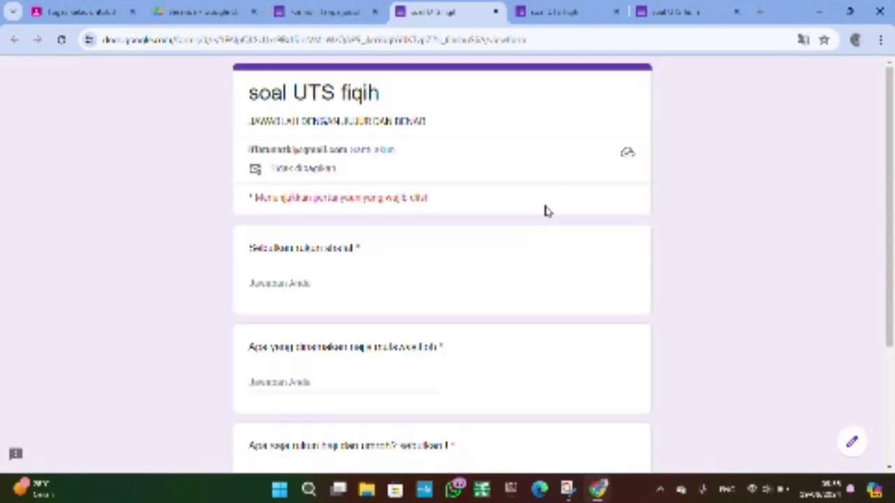
pyautogui.scroll(-3, 547, 211)
pyautogui.scroll(3, 547, 211)
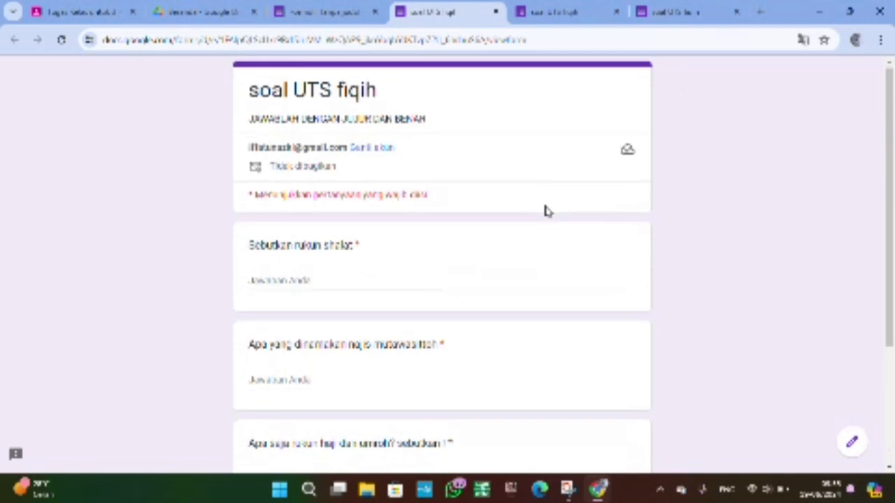
pyautogui.scroll(-3, 548, 211)
pyautogui.scroll(3, 548, 211)
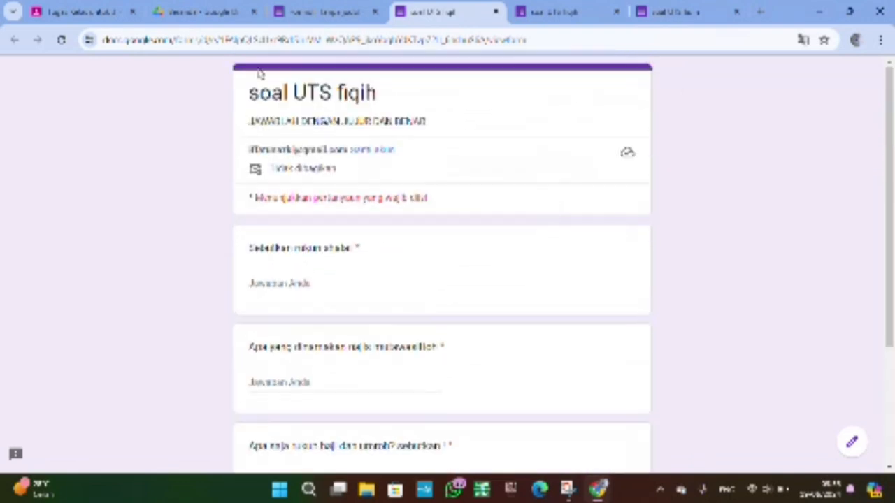
pyautogui.click(88, 18)
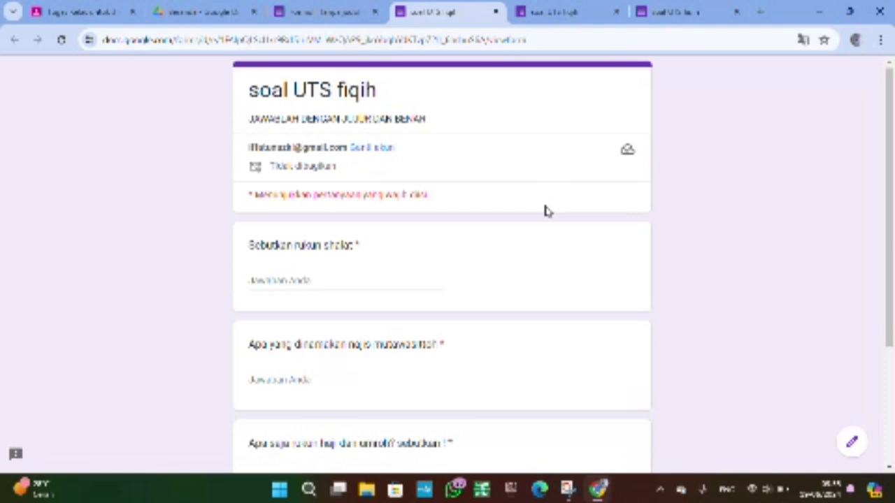
pyautogui.scroll(-3, 548, 211)
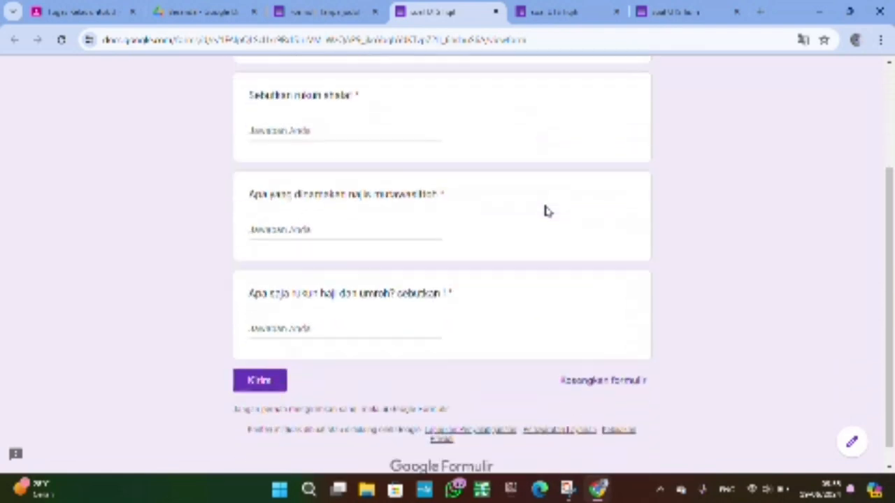
pyautogui.scroll(3, 548, 211)
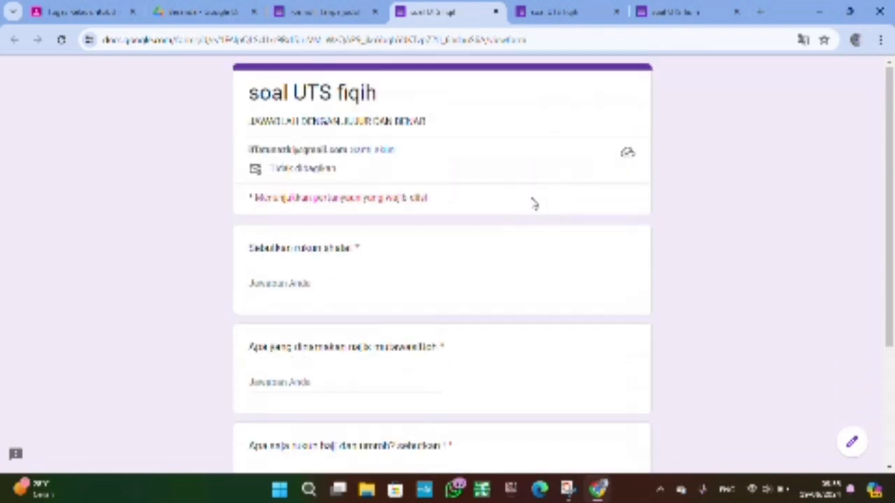
# - Return to Google Classroom and view the posted assignment in the 3 PBA C class's Forum, dismissing the WhatsApp notification
pyautogui.click(86, 14)
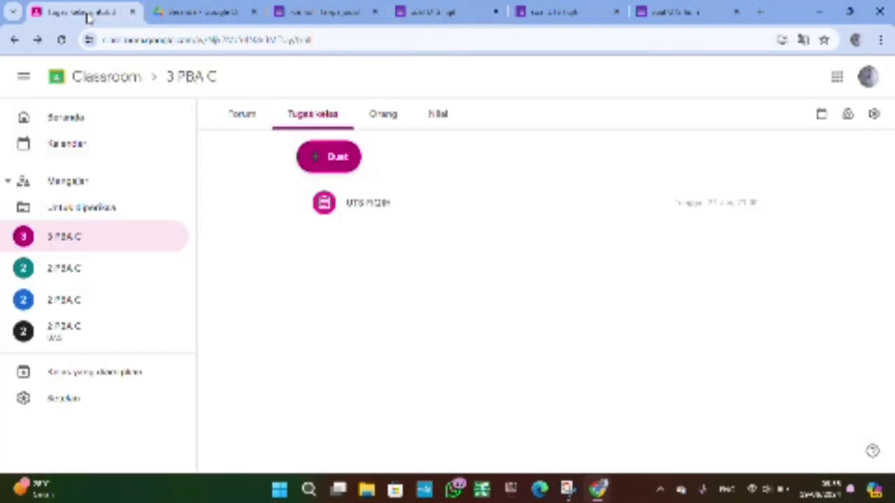
pyautogui.click(233, 116)
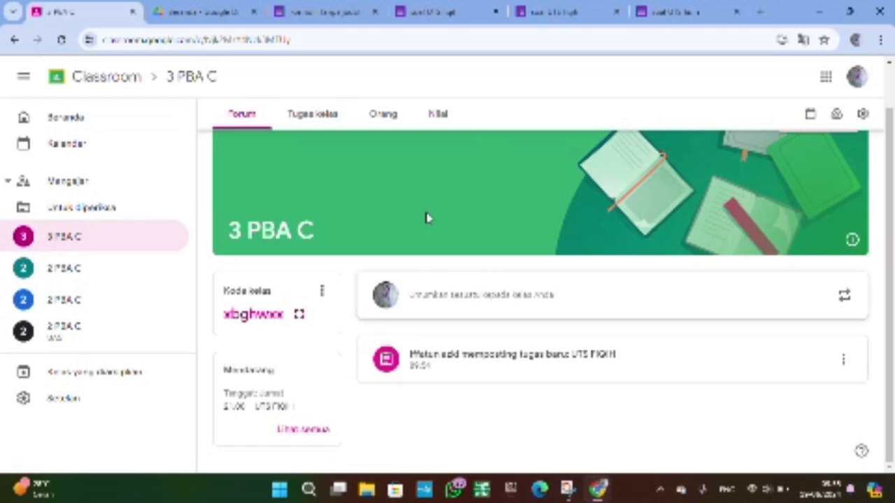
pyautogui.click(112, 246)
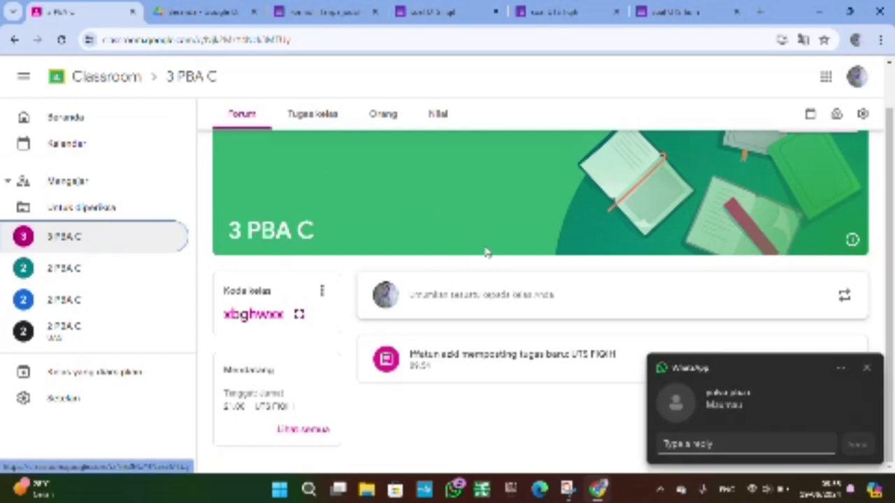
pyautogui.click(866, 374)
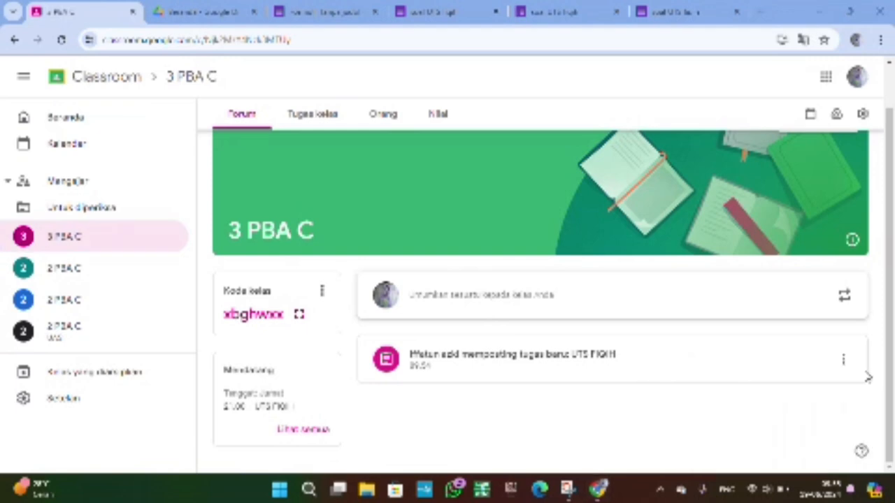